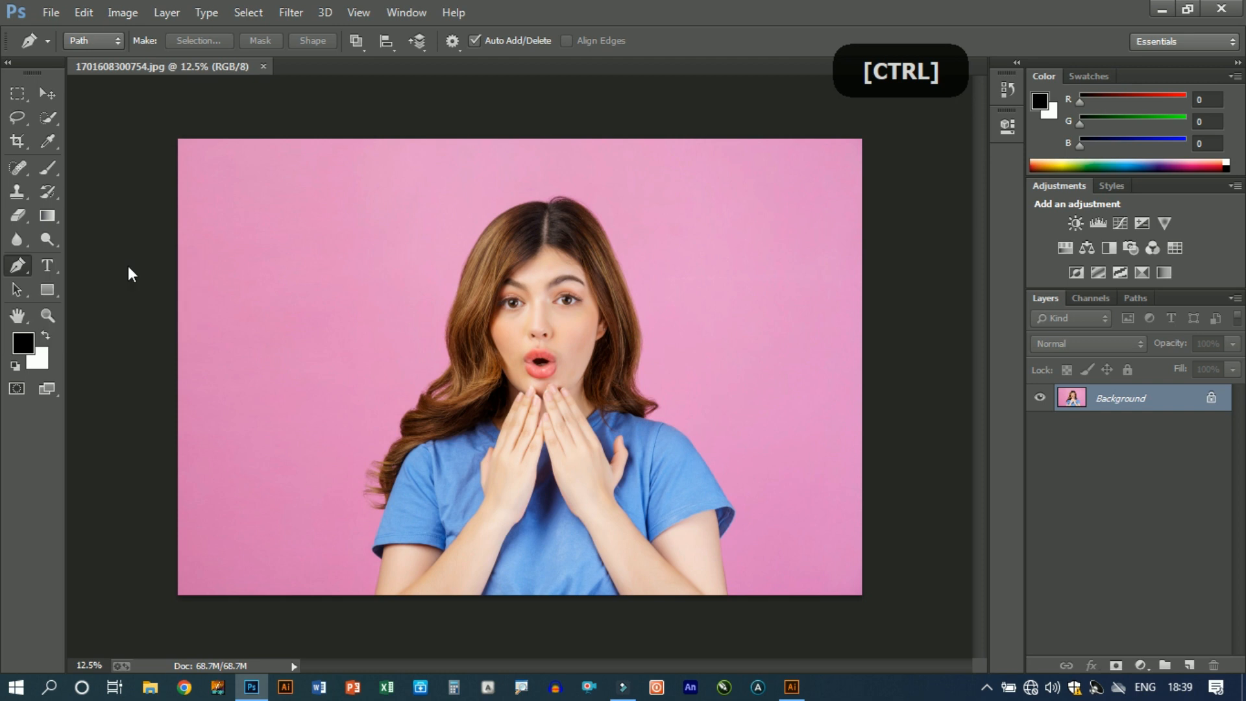
Start a Pen path where the left-side upper arm meets the image's lower edge, and add a second anchor partway up the arm.
{"action": "key", "text": "ctrl"}
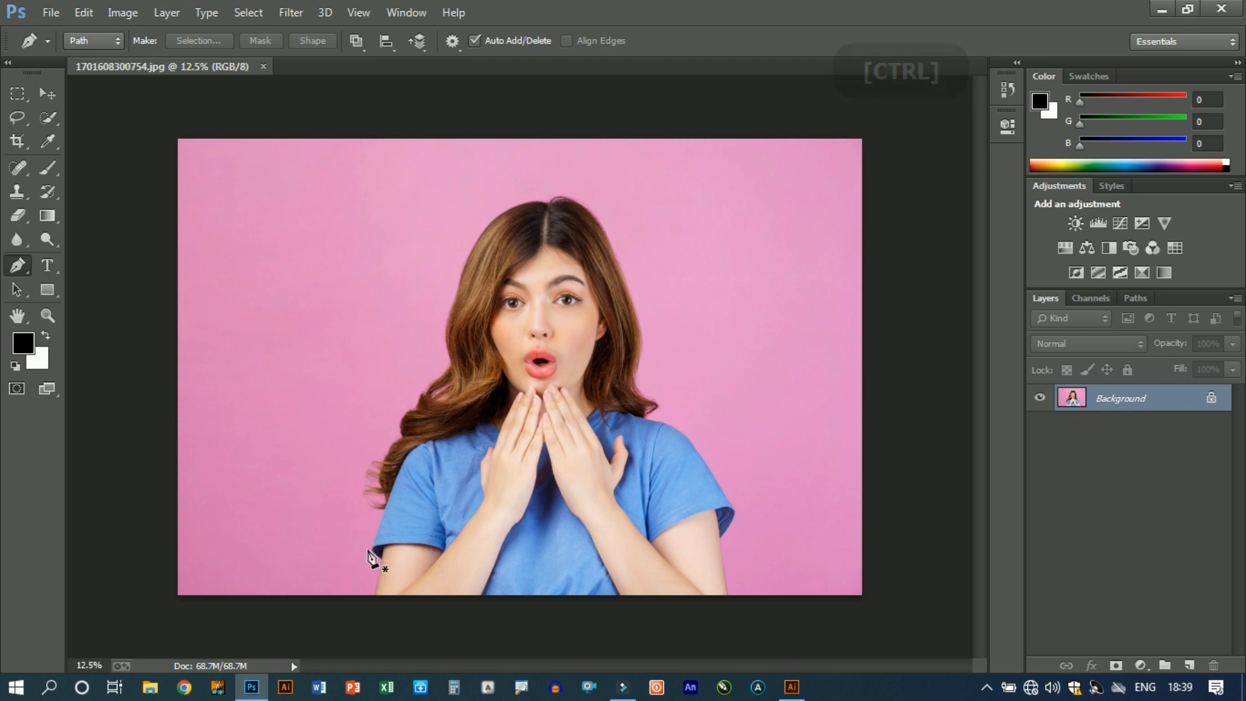
{"action": "key", "text": "ctrl+plus"}
{"action": "key", "text": "ctrl+plus"}
{"action": "key", "text": "ctrl+plus"}
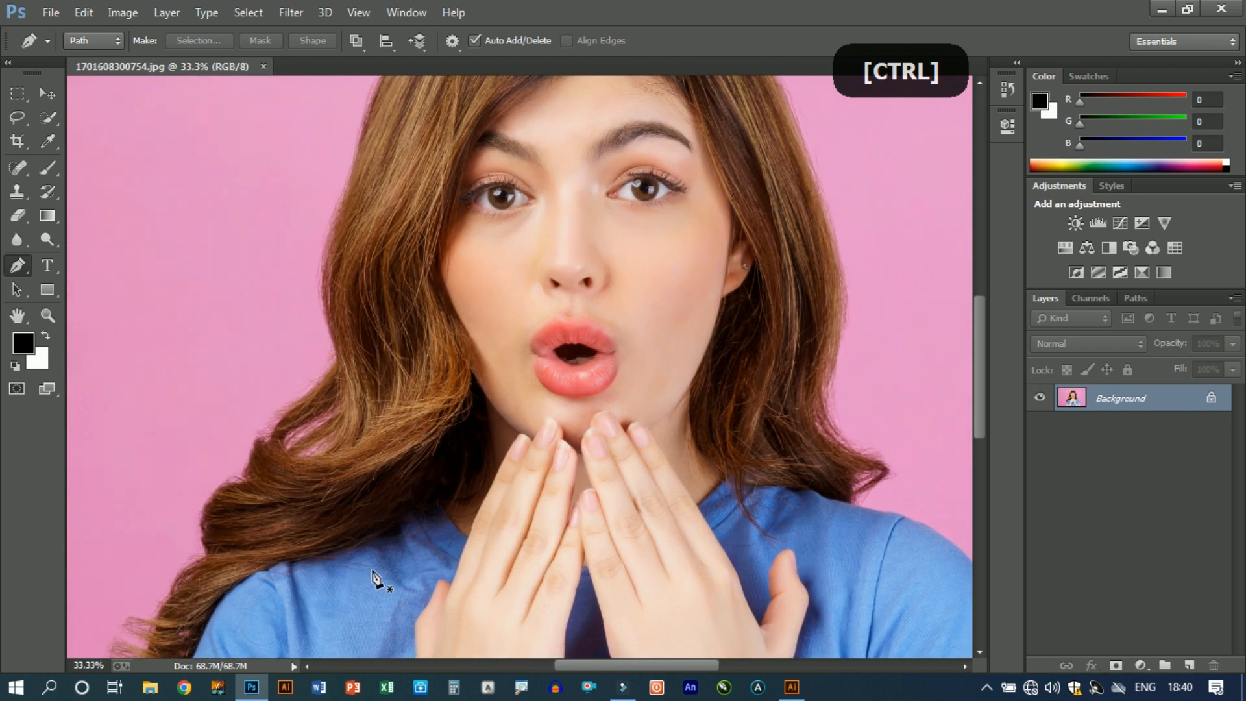
{"action": "left_click_drag", "start_coordinate": [368, 515], "coordinate": [476, 209]}
{"action": "left_click_drag", "start_coordinate": [320, 503], "coordinate": [316, 381]}
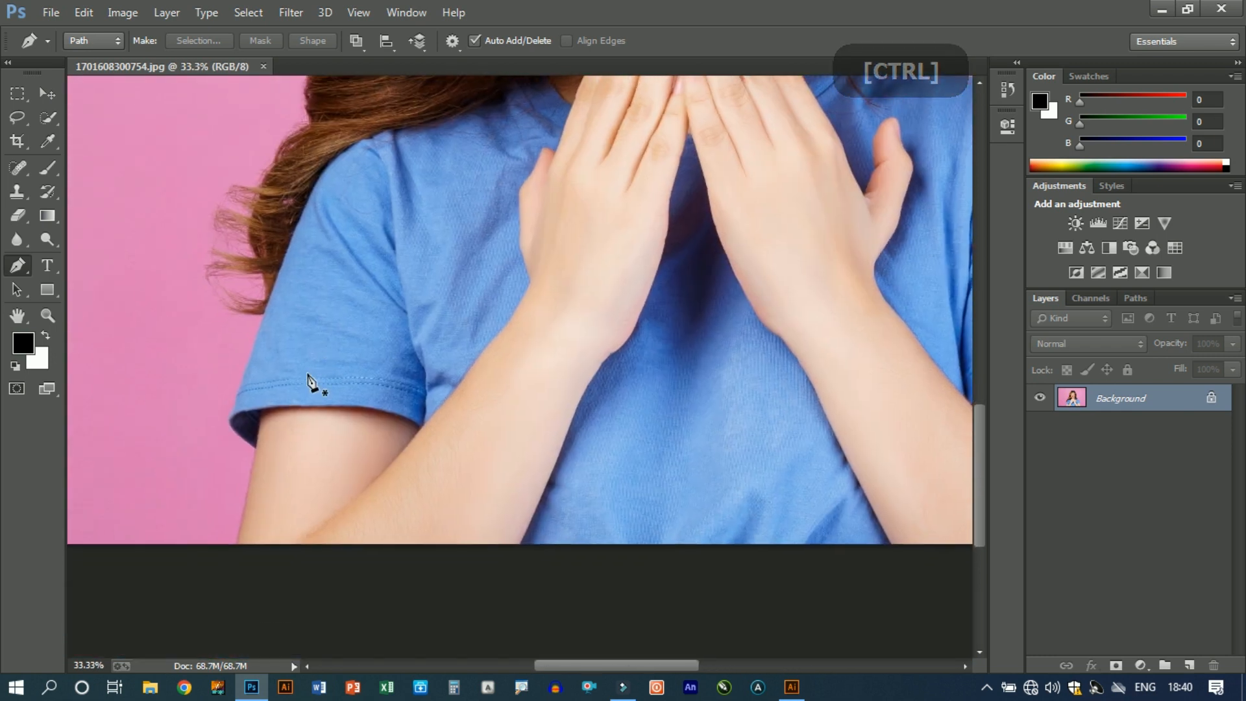
{"action": "key", "text": "ctrl+plus"}
{"action": "left_click_drag", "start_coordinate": [186, 286], "coordinate": [386, 417]}
{"action": "left_click_drag", "start_coordinate": [393, 492], "coordinate": [403, 251]}
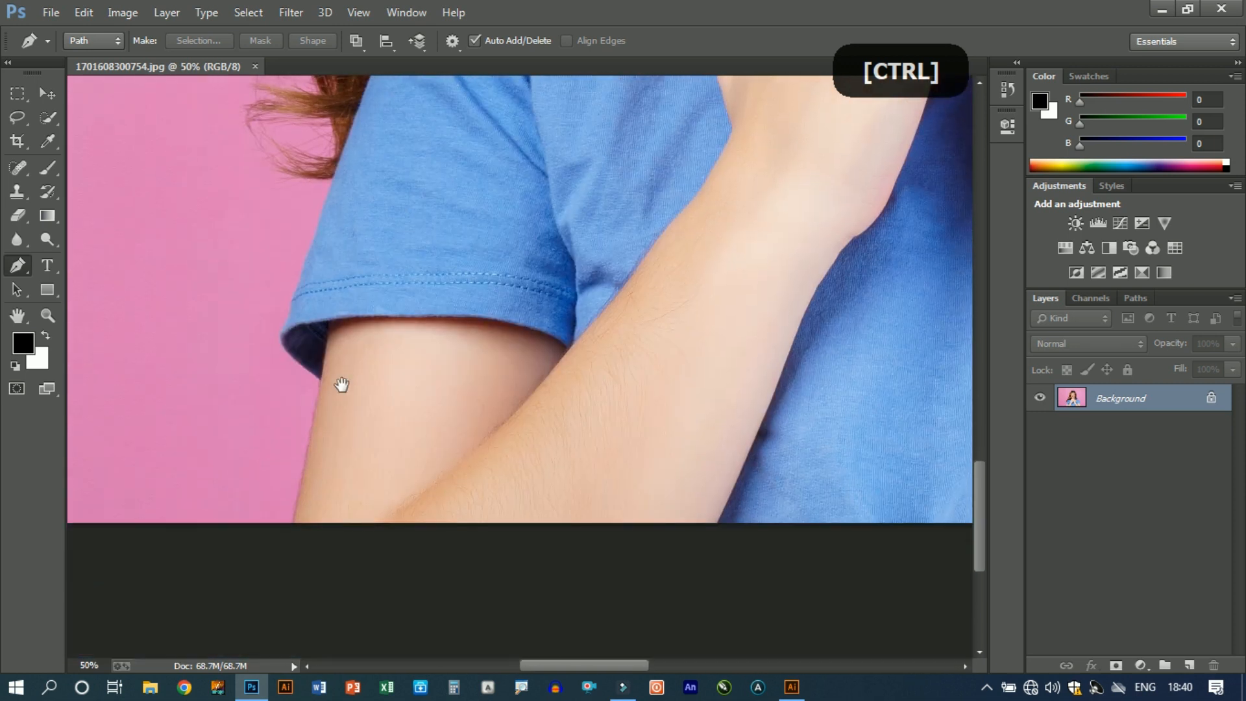
{"action": "left_click", "coordinate": [293, 524]}
{"action": "left_click", "coordinate": [312, 425]}
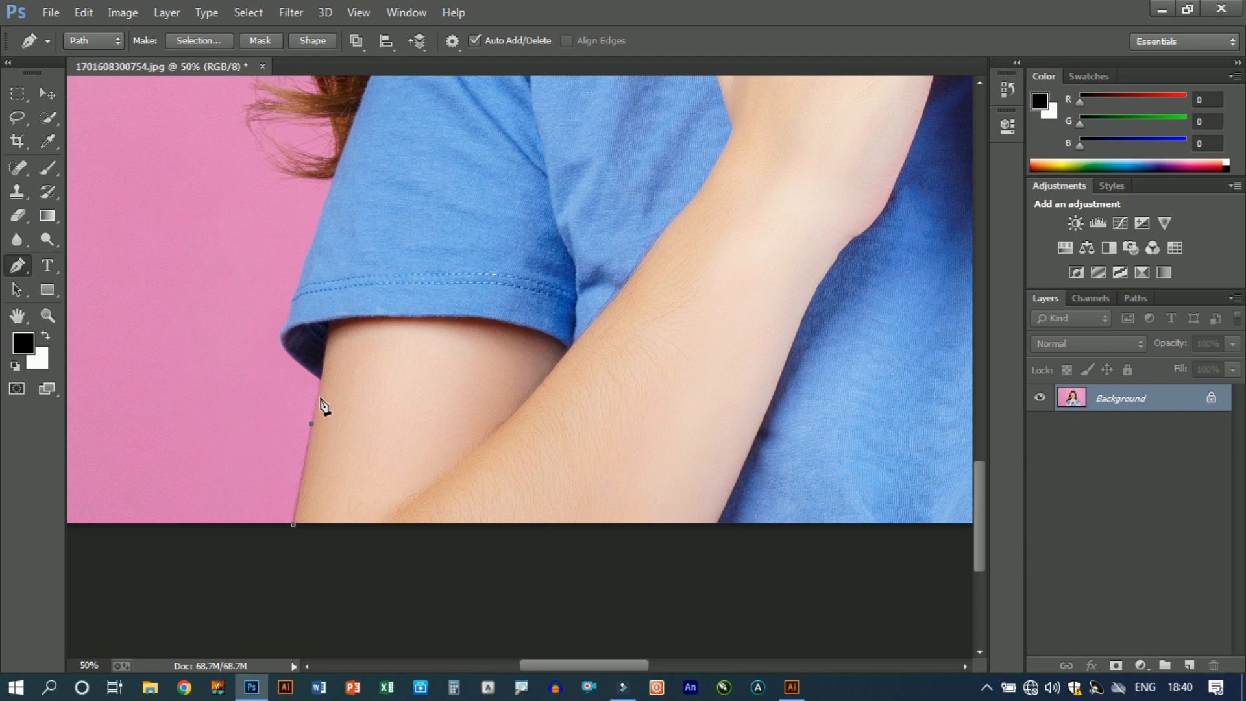
Continue the path around the left-side sleeve cuff and up onto the sleeve's outer edge.
{"action": "left_click", "coordinate": [320, 380]}
{"action": "left_click", "coordinate": [304, 368]}
{"action": "key", "text": "alt"}
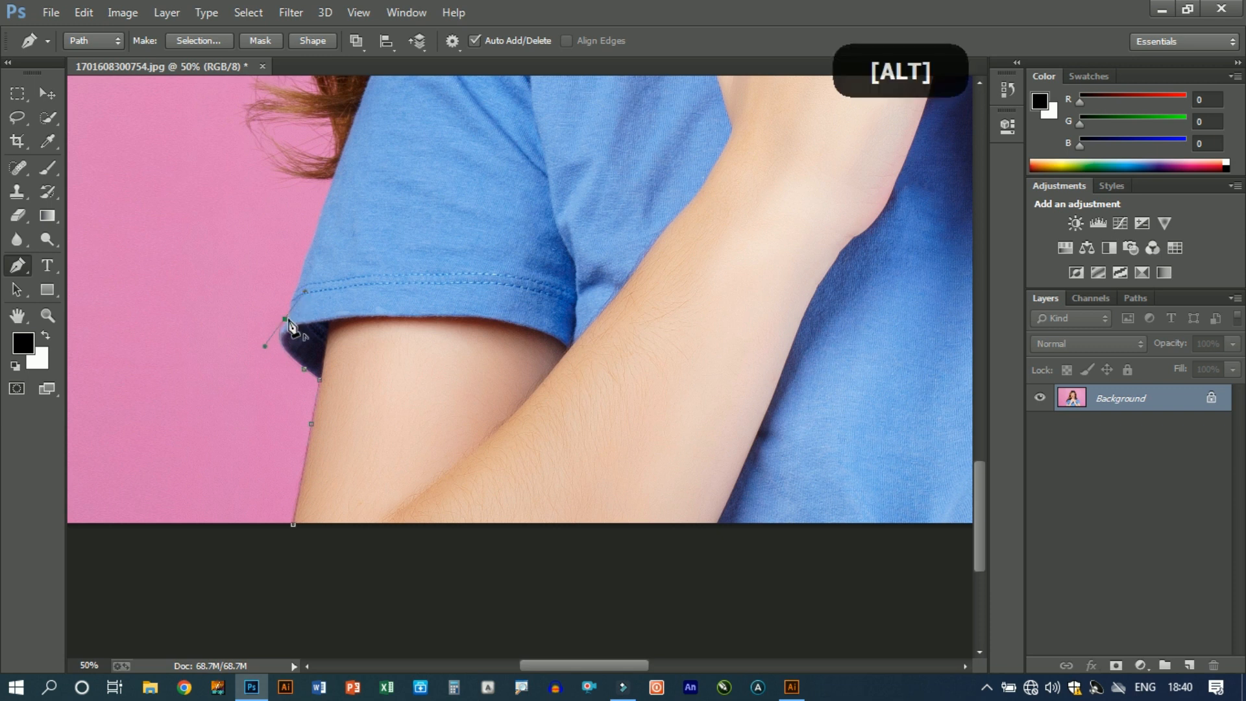
{"action": "left_click", "coordinate": [292, 302]}
{"action": "left_click", "coordinate": [308, 252]}
Trace the path up the rest of the left-side sleeve and along the lowest hair ends, skipping the loose strands.
{"action": "scroll", "coordinate": [356, 314], "scroll_direction": "up", "scroll_amount": 5}
{"action": "left_click", "coordinate": [323, 357]}
{"action": "left_click", "coordinate": [312, 319]}
{"action": "left_click_drag", "start_coordinate": [324, 202], "coordinate": [352, 145]}
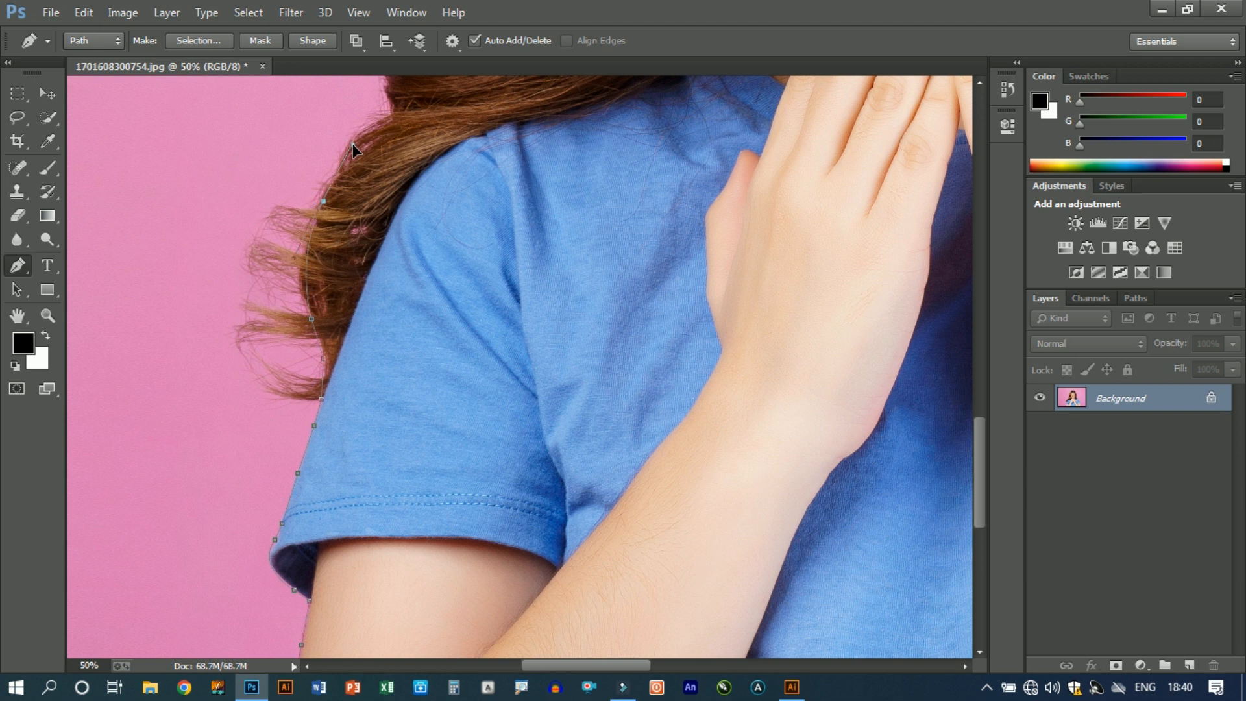
{"action": "left_click", "coordinate": [324, 201], "text": "alt"}
Trace the path around the wavy curls above the left-side shoulder, ending each curve with a corner anchor.
{"action": "left_click_drag", "start_coordinate": [426, 208], "coordinate": [409, 389]}
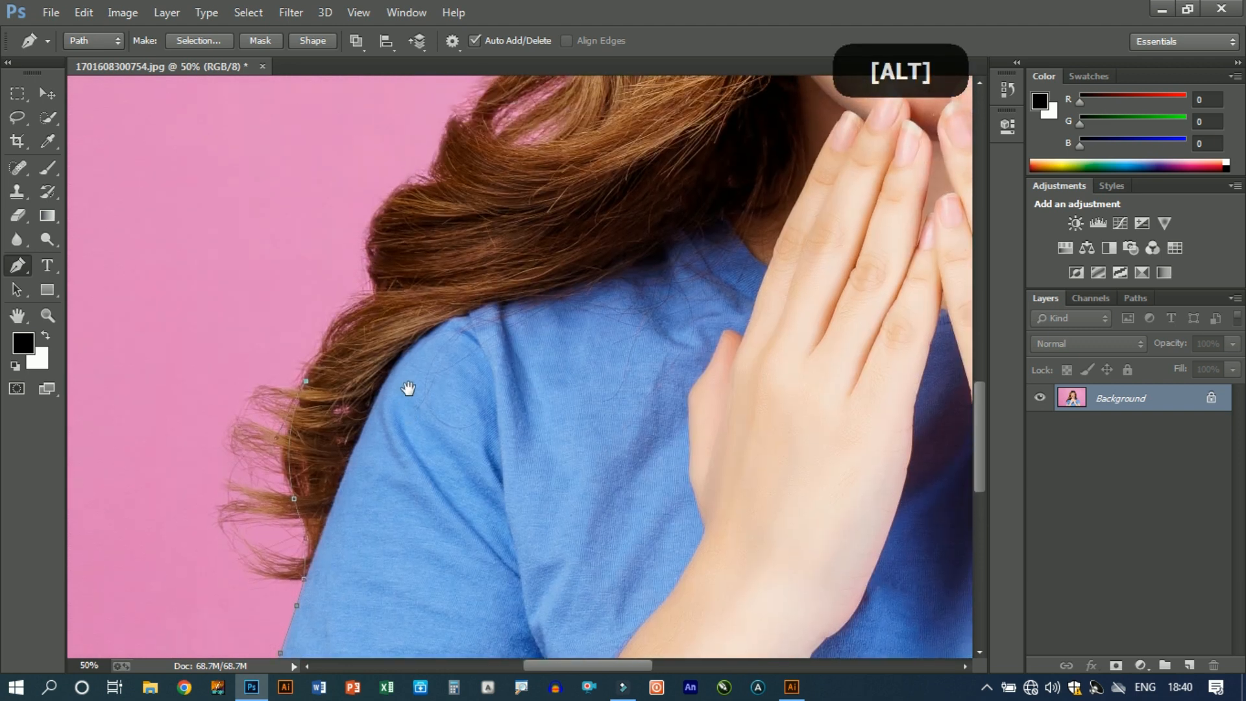
{"action": "left_click_drag", "start_coordinate": [377, 296], "coordinate": [359, 463]}
{"action": "left_click", "coordinate": [376, 297], "text": "alt"}
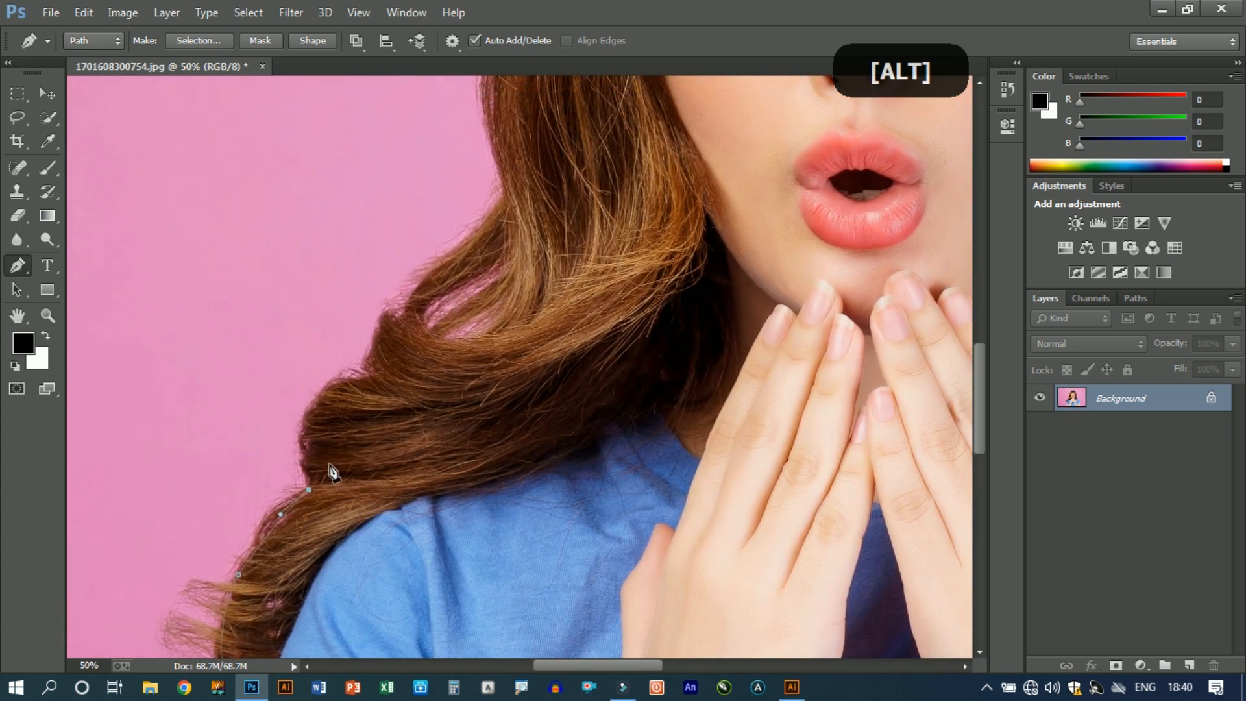
{"action": "left_click_drag", "start_coordinate": [372, 374], "coordinate": [469, 364]}
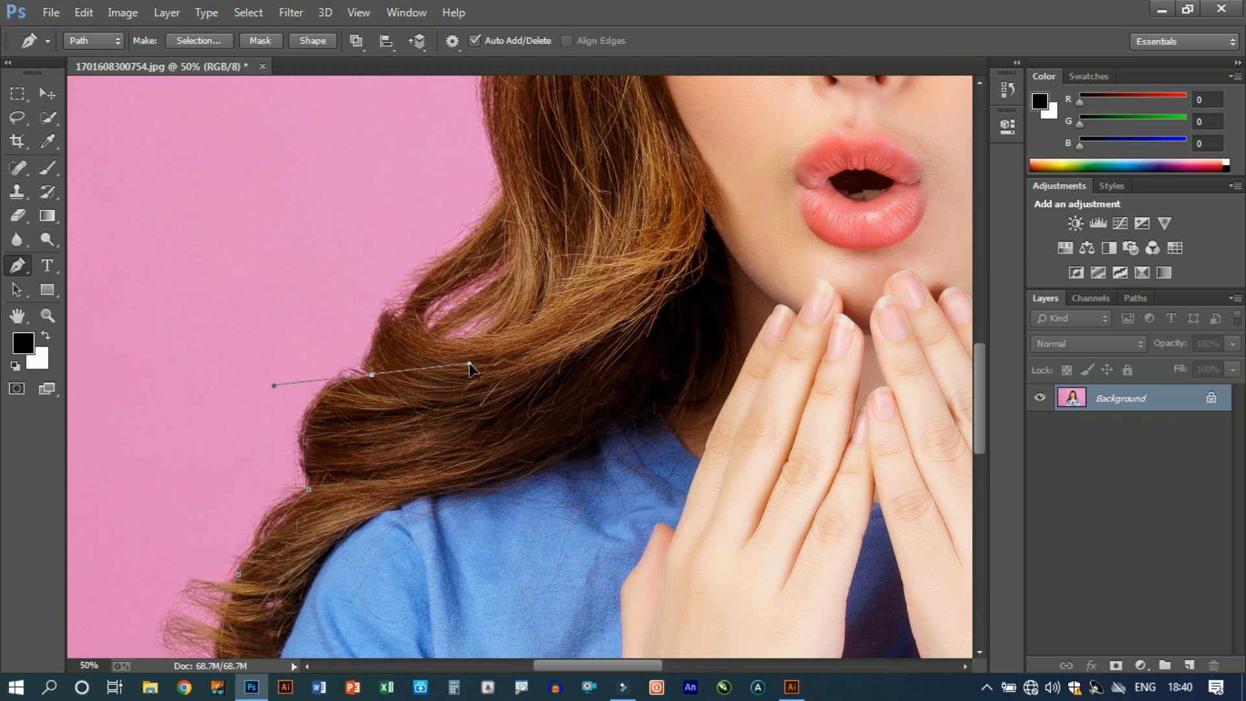
{"action": "left_click", "coordinate": [371, 375], "text": "alt"}
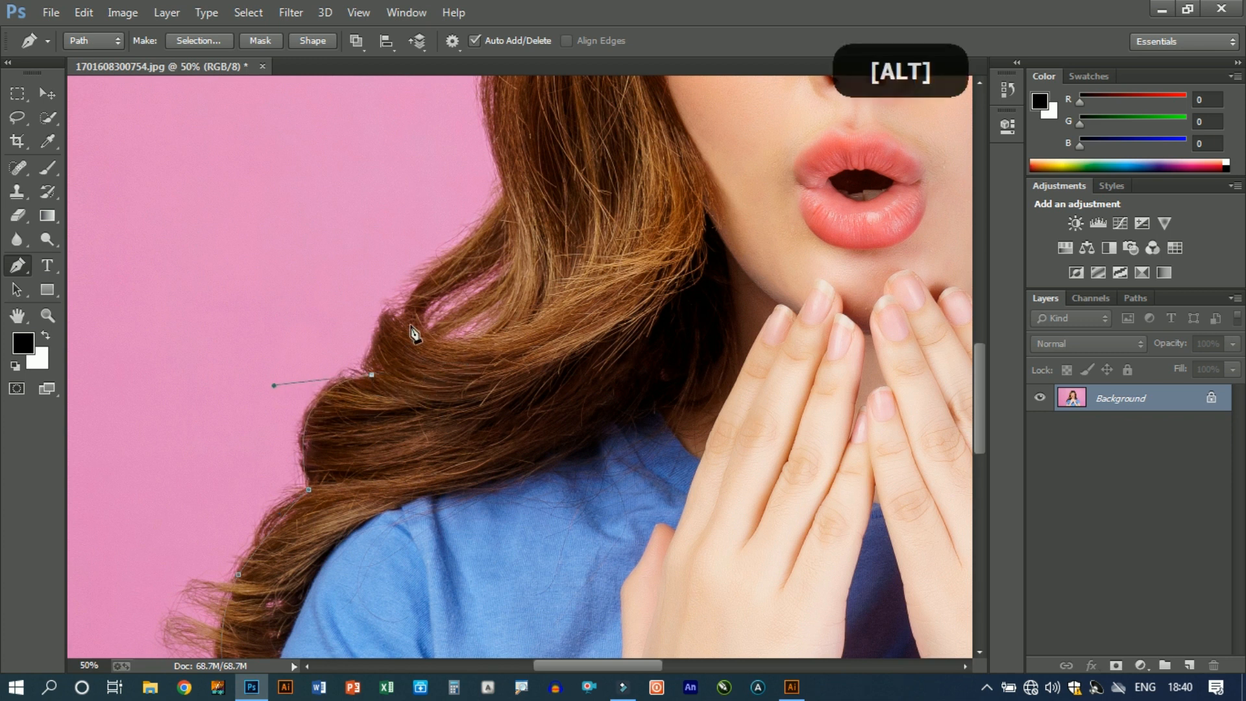
{"action": "left_click_drag", "start_coordinate": [410, 323], "coordinate": [464, 338]}
{"action": "left_click", "coordinate": [410, 322], "text": "alt"}
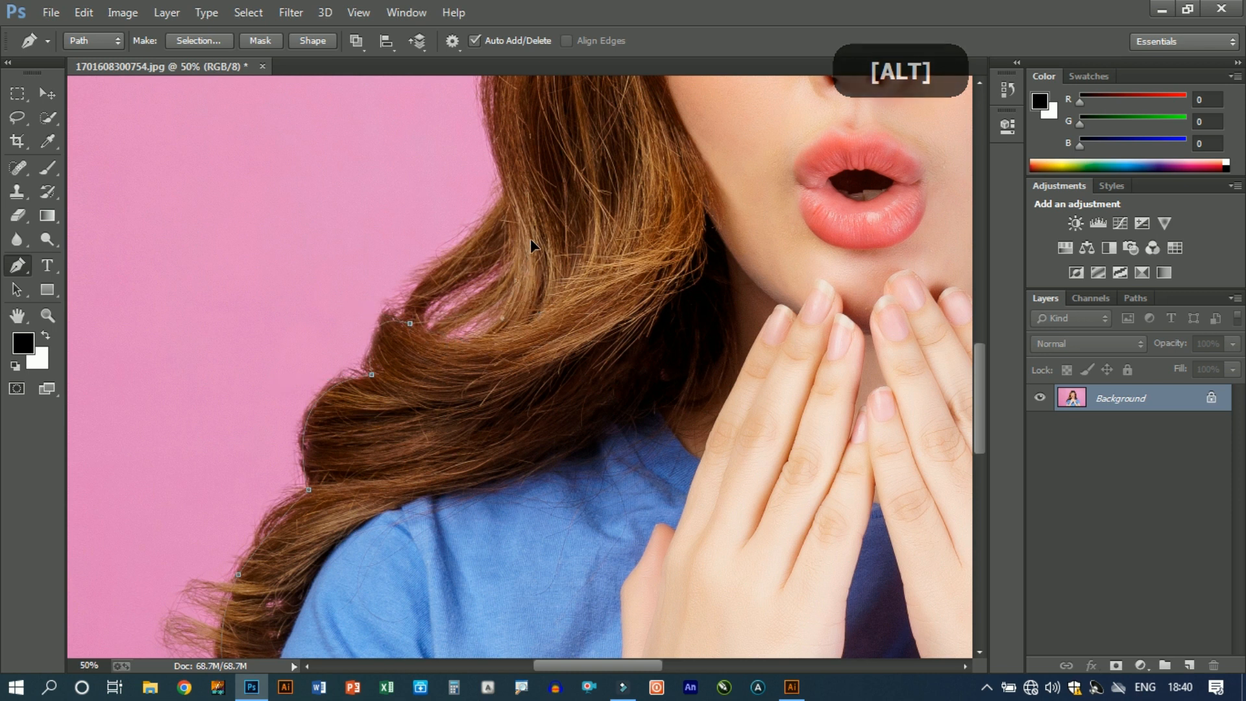
Extend the path from the curls up the left side of the hair to about eye level, following its outer edge.
{"action": "left_click_drag", "start_coordinate": [489, 374], "coordinate": [543, 188]}
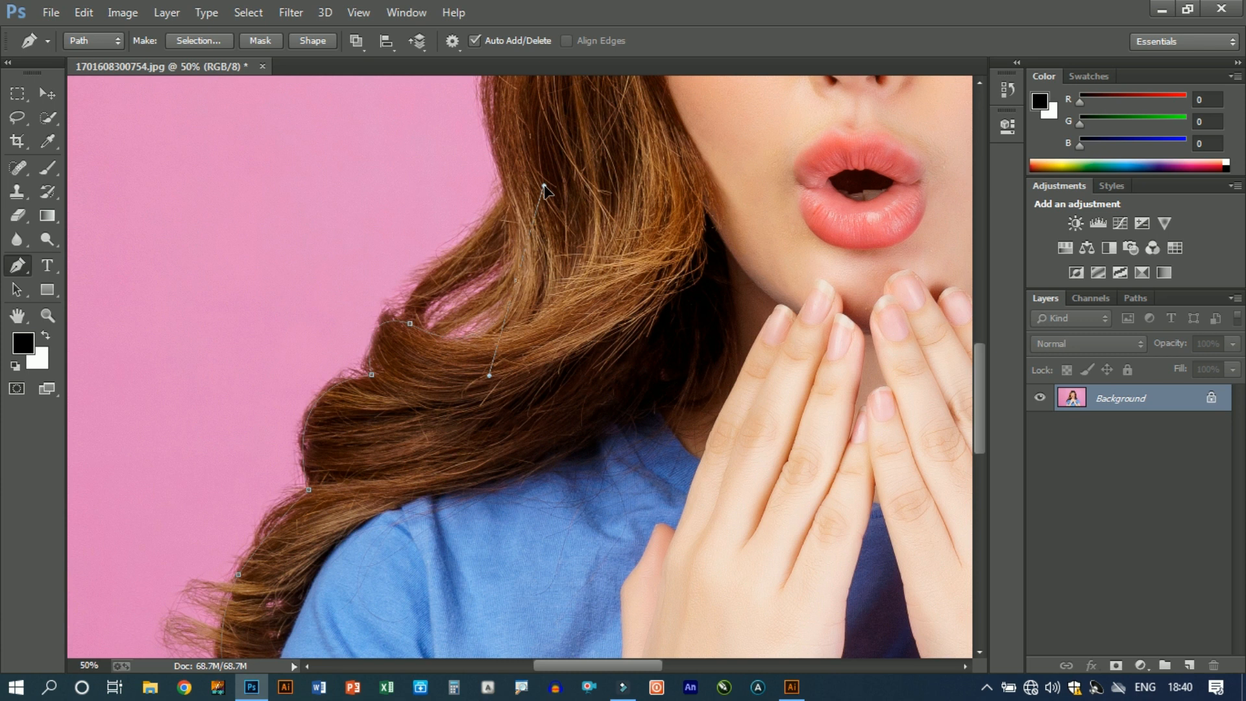
{"action": "left_click", "coordinate": [516, 280], "text": "alt"}
{"action": "left_click_drag", "start_coordinate": [547, 218], "coordinate": [502, 460]}
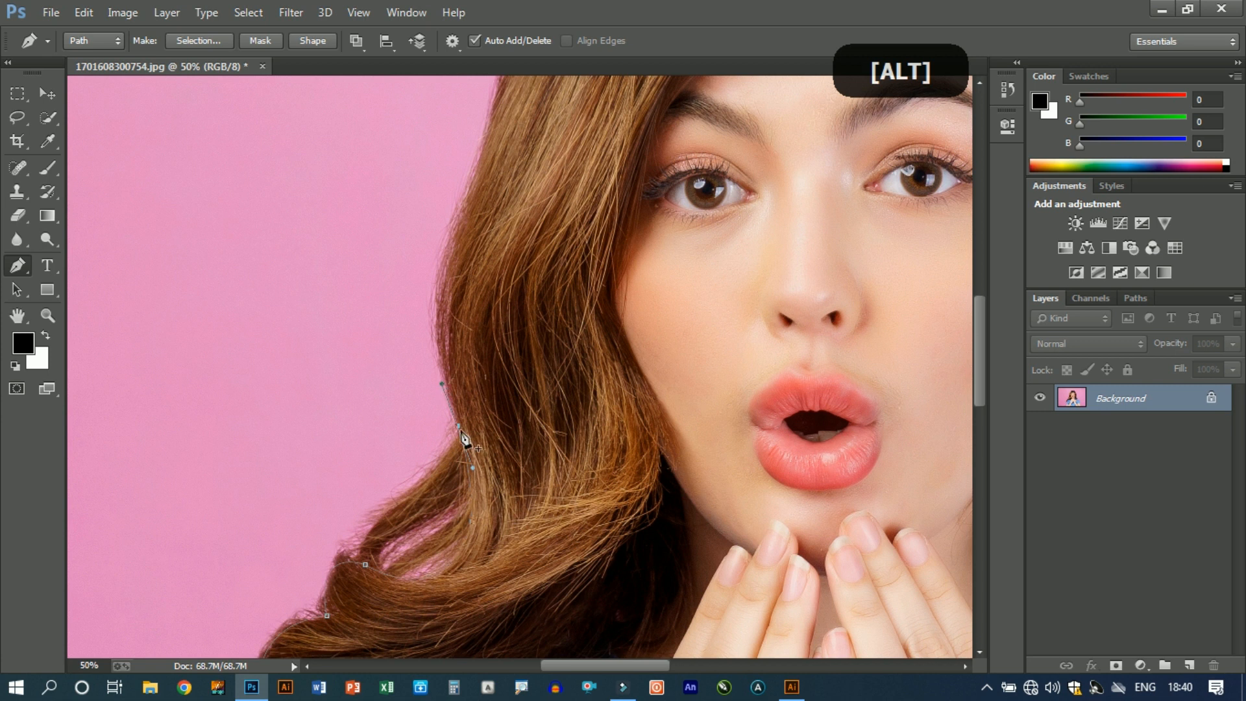
{"action": "left_click_drag", "start_coordinate": [521, 353], "coordinate": [493, 423]}
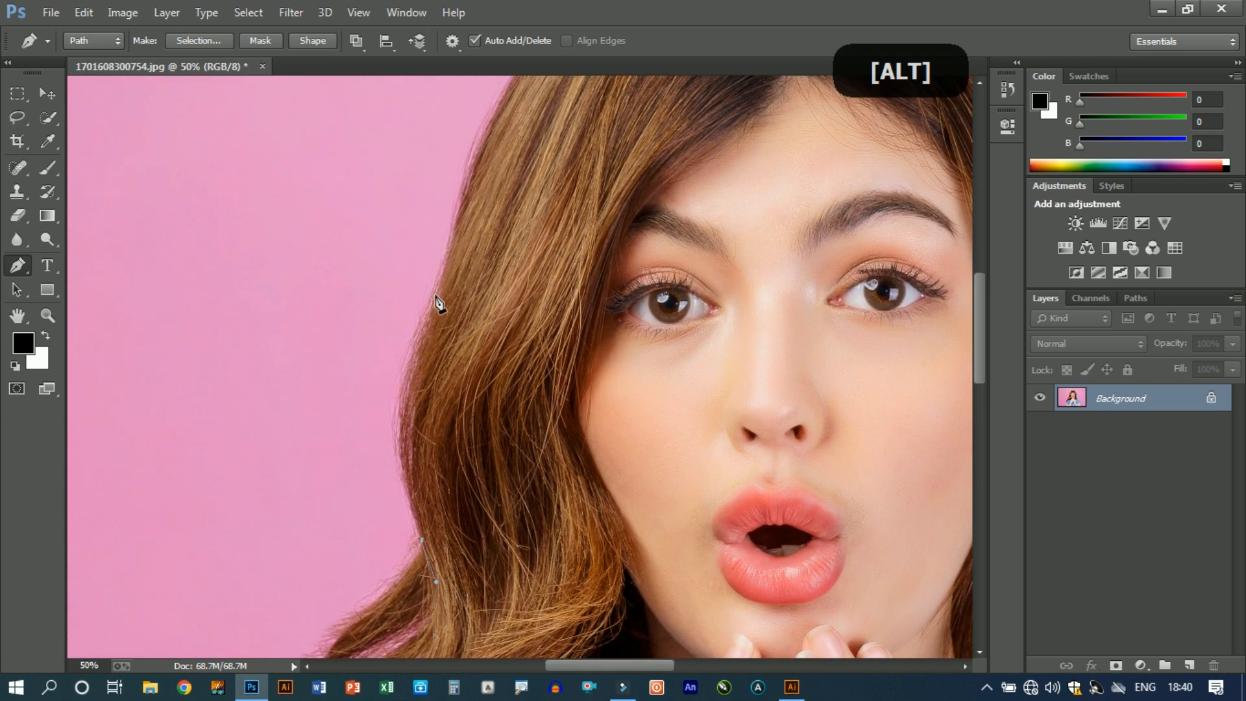
{"action": "left_click_drag", "start_coordinate": [432, 298], "coordinate": [489, 188]}
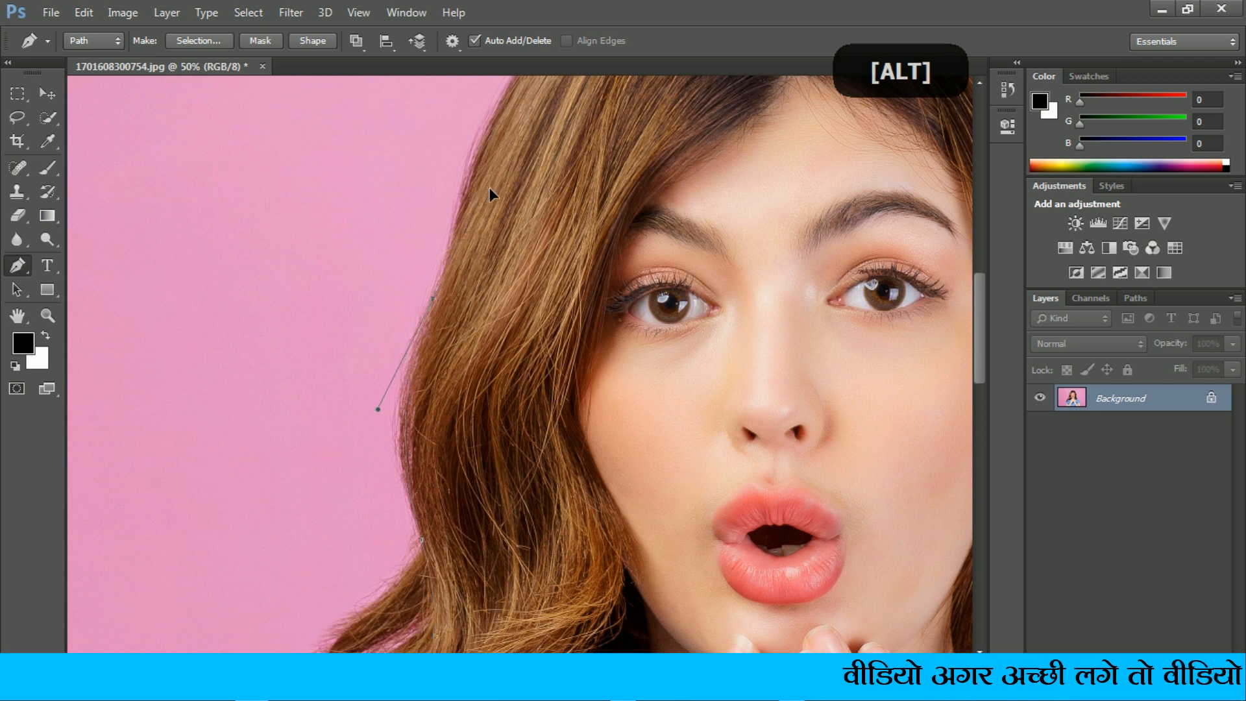
{"action": "left_click", "coordinate": [433, 299], "text": "alt"}
Trace the path over the left side of the crown to the centre parting of the hair.
{"action": "left_click_drag", "start_coordinate": [537, 246], "coordinate": [472, 389]}
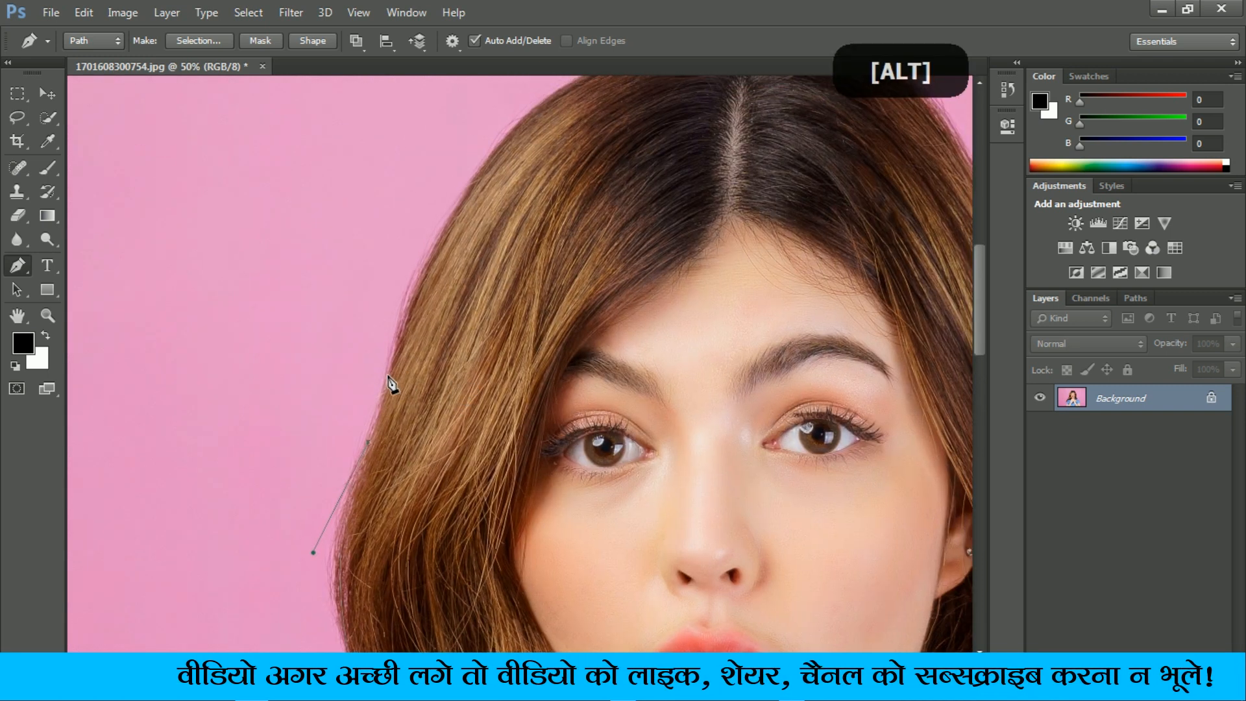
{"action": "left_click_drag", "start_coordinate": [474, 176], "coordinate": [521, 123]}
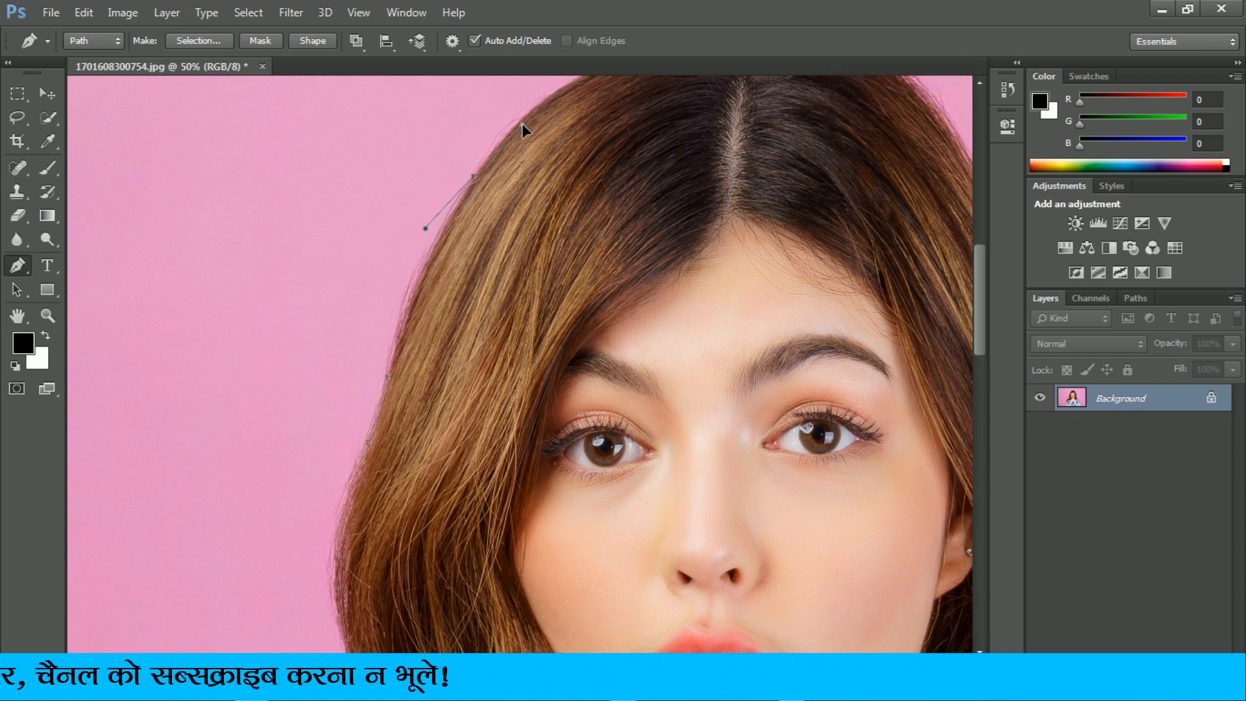
{"action": "left_click", "coordinate": [474, 176], "text": "alt"}
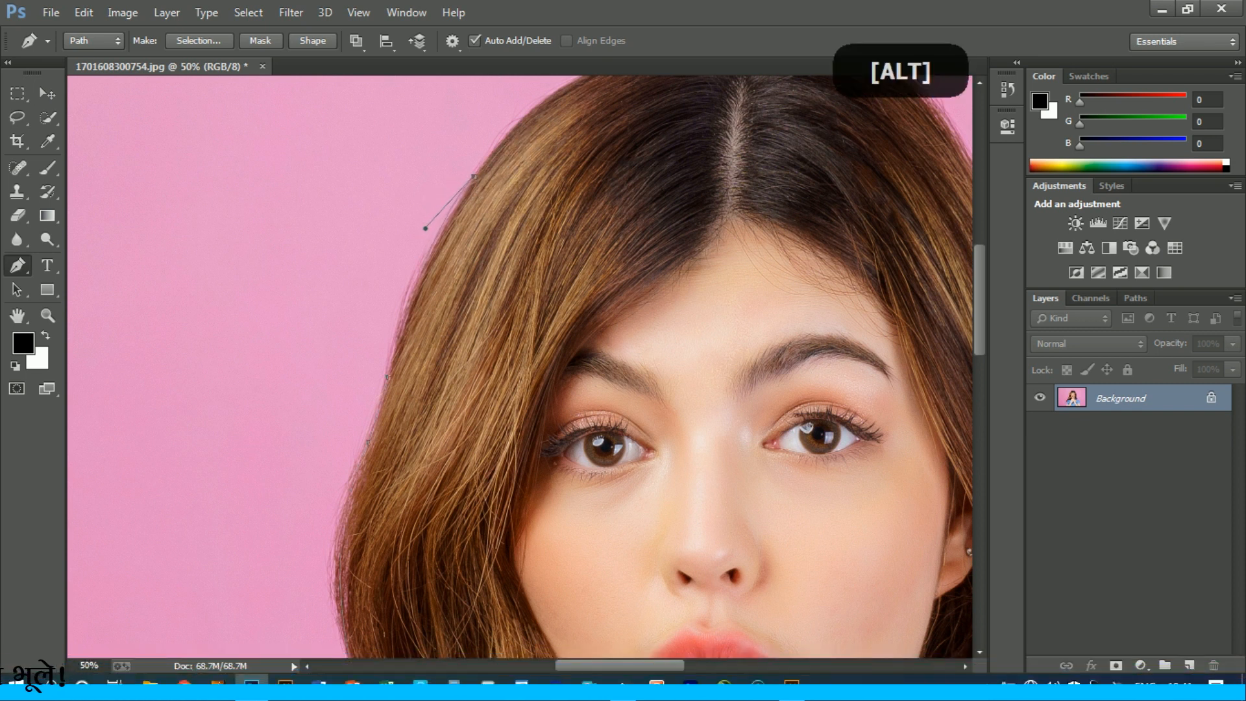
{"action": "left_click_drag", "start_coordinate": [634, 205], "coordinate": [522, 379]}
{"action": "left_click_drag", "start_coordinate": [630, 225], "coordinate": [621, 261]}
{"action": "left_click", "coordinate": [628, 225], "text": "alt"}
Trace the path from the centre parting over the right side of the crown and down the hair to just above ear level.
{"action": "left_click_drag", "start_coordinate": [674, 308], "coordinate": [767, 458]}
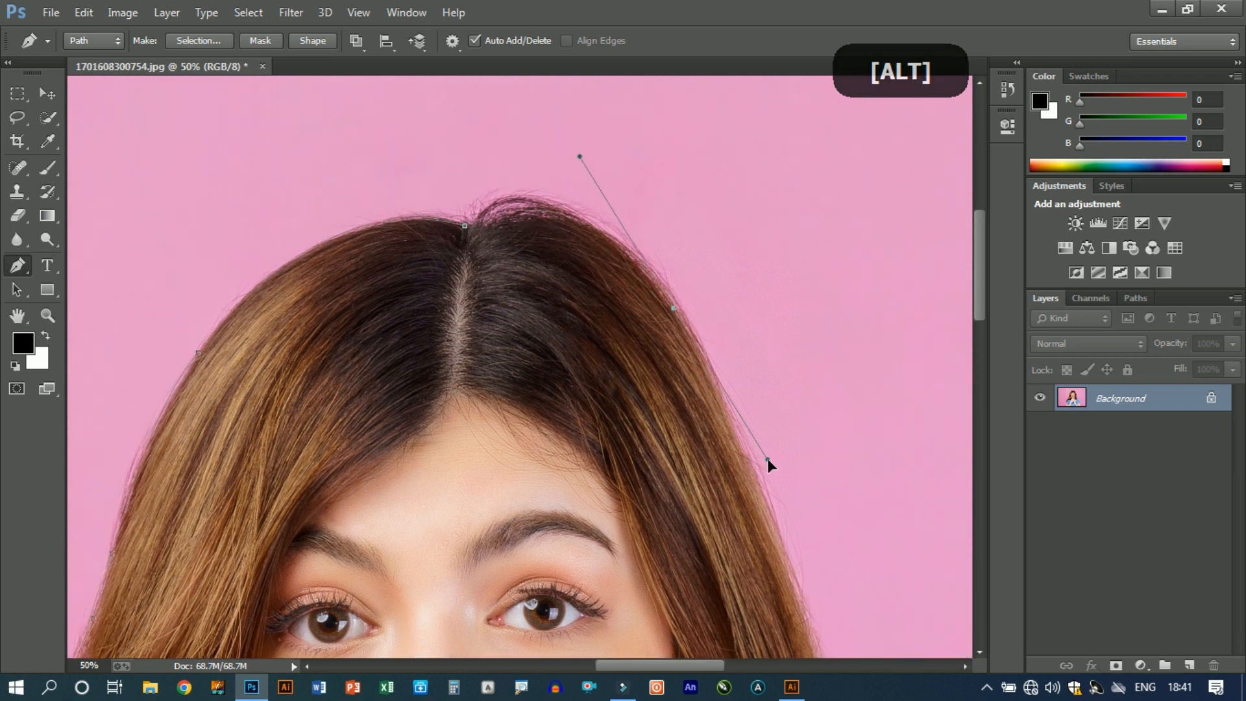
{"action": "left_click", "coordinate": [675, 309], "text": "alt"}
{"action": "left_click_drag", "start_coordinate": [701, 376], "coordinate": [601, 262]}
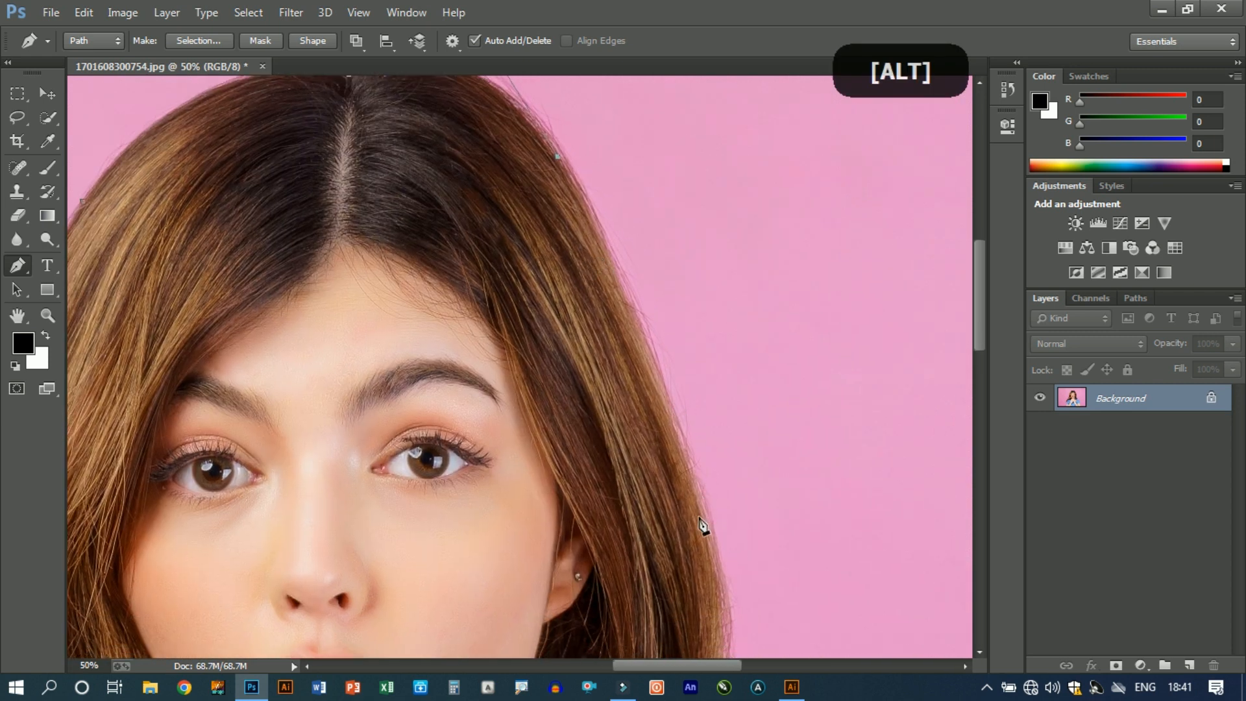
{"action": "left_click_drag", "start_coordinate": [719, 590], "coordinate": [711, 626]}
{"action": "left_click", "coordinate": [696, 504], "text": "alt"}
{"action": "left_click_drag", "start_coordinate": [707, 574], "coordinate": [665, 229]}
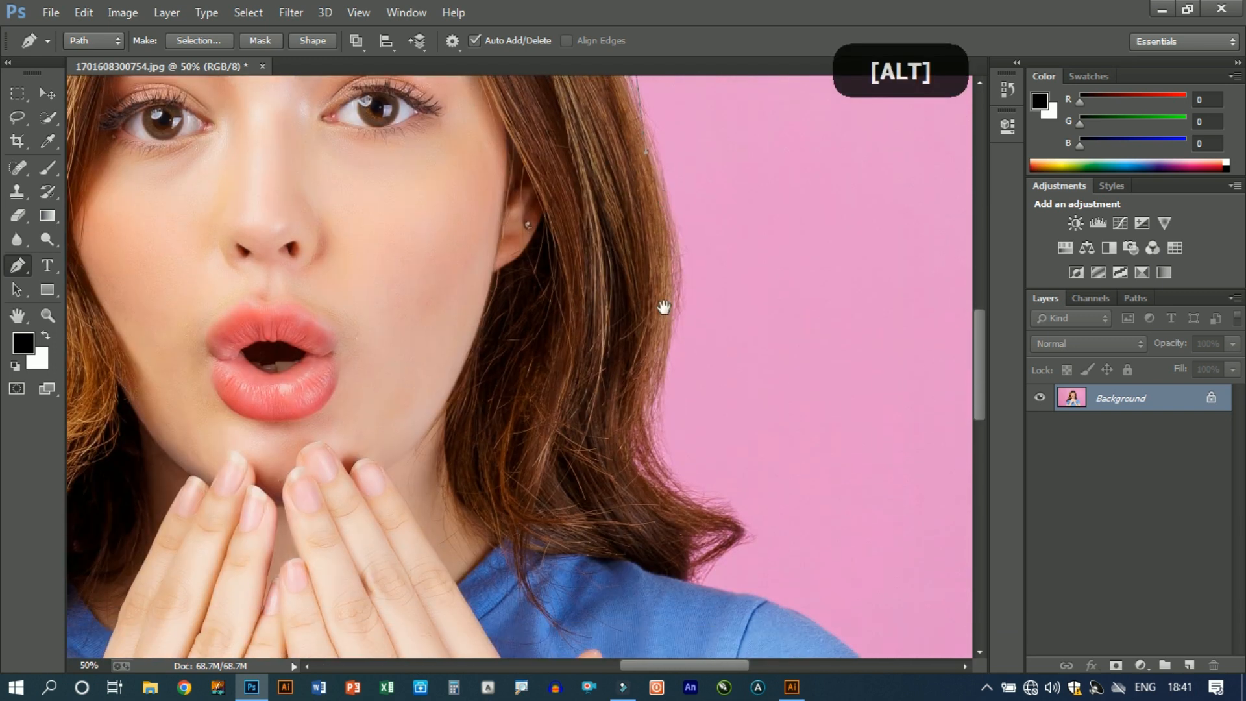
Continue the path down the right side of the hair to the outward-flaring lock above the shoulder.
{"action": "left_click_drag", "start_coordinate": [641, 398], "coordinate": [592, 524]}
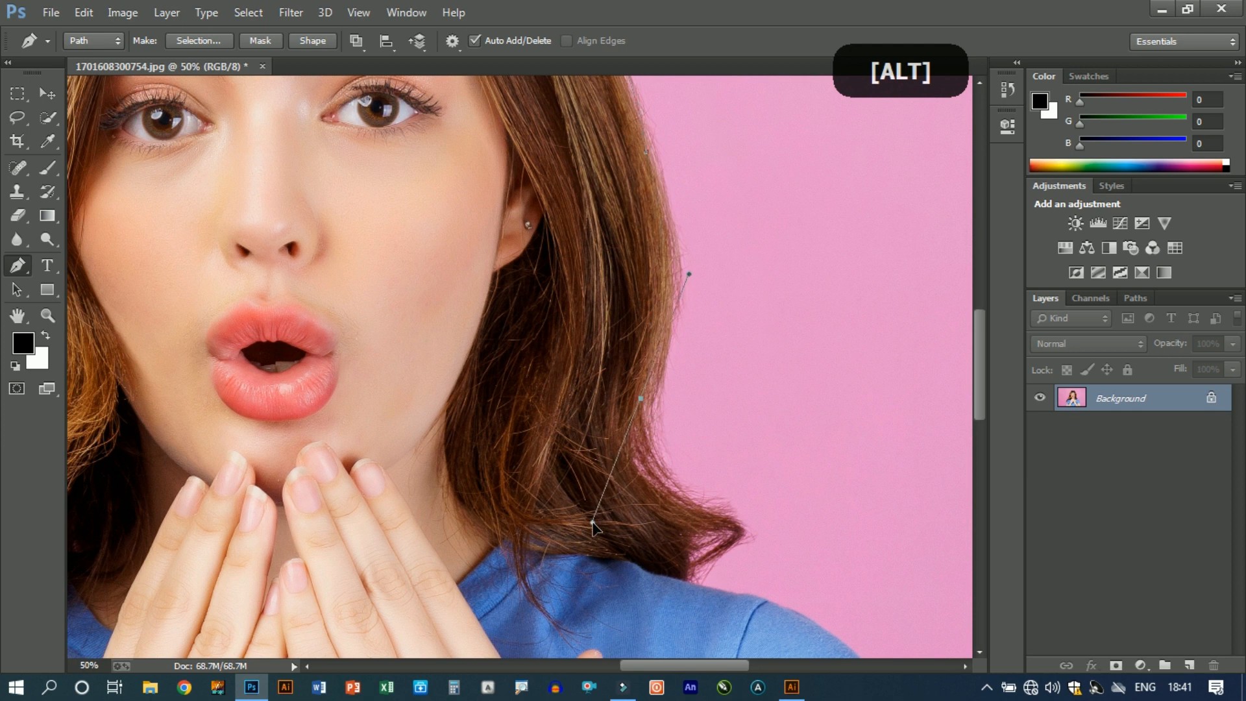
{"action": "left_click", "coordinate": [641, 400], "text": "alt"}
{"action": "left_click", "coordinate": [695, 512]}
{"action": "left_click_drag", "start_coordinate": [710, 511], "coordinate": [790, 540]}
{"action": "left_click", "coordinate": [695, 512], "text": "alt"}
Curve the path around the flared hair tip and back in to where the hair meets the right-side shoulder.
{"action": "left_click_drag", "start_coordinate": [686, 561], "coordinate": [648, 597]}
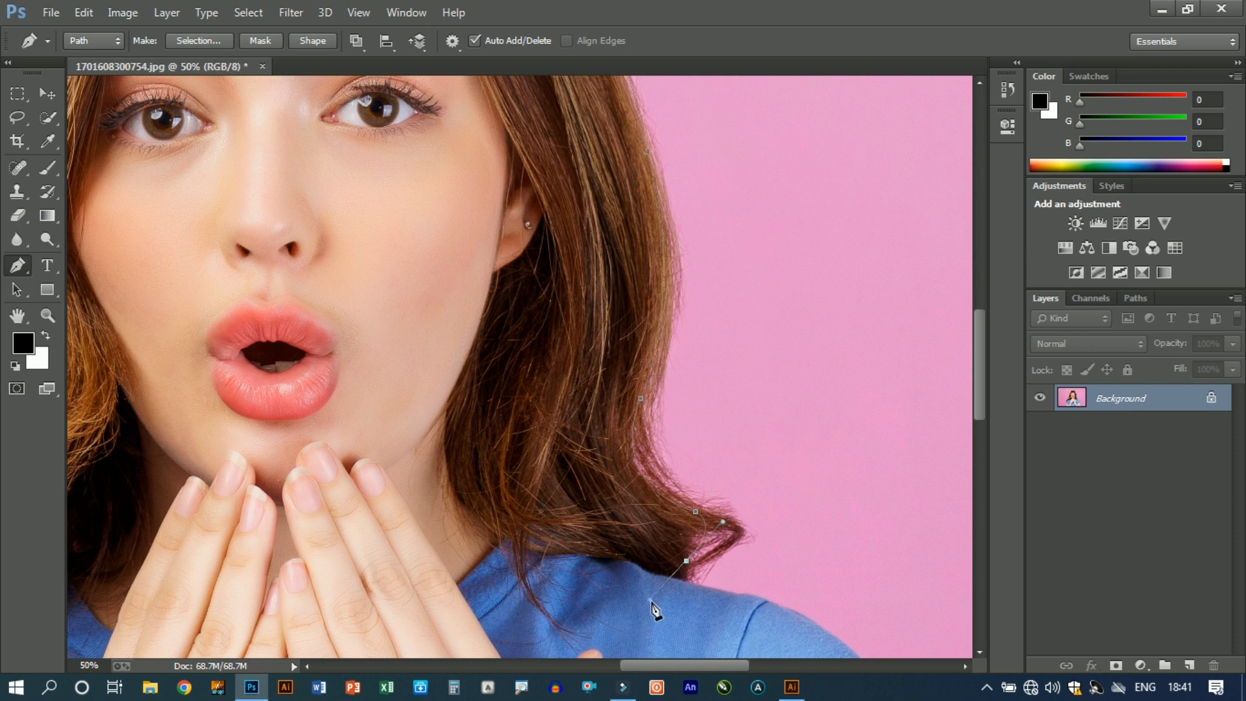
{"action": "key", "text": "ctrl+z"}
{"action": "left_click_drag", "start_coordinate": [692, 536], "coordinate": [669, 549]}
{"action": "key", "text": "alt"}
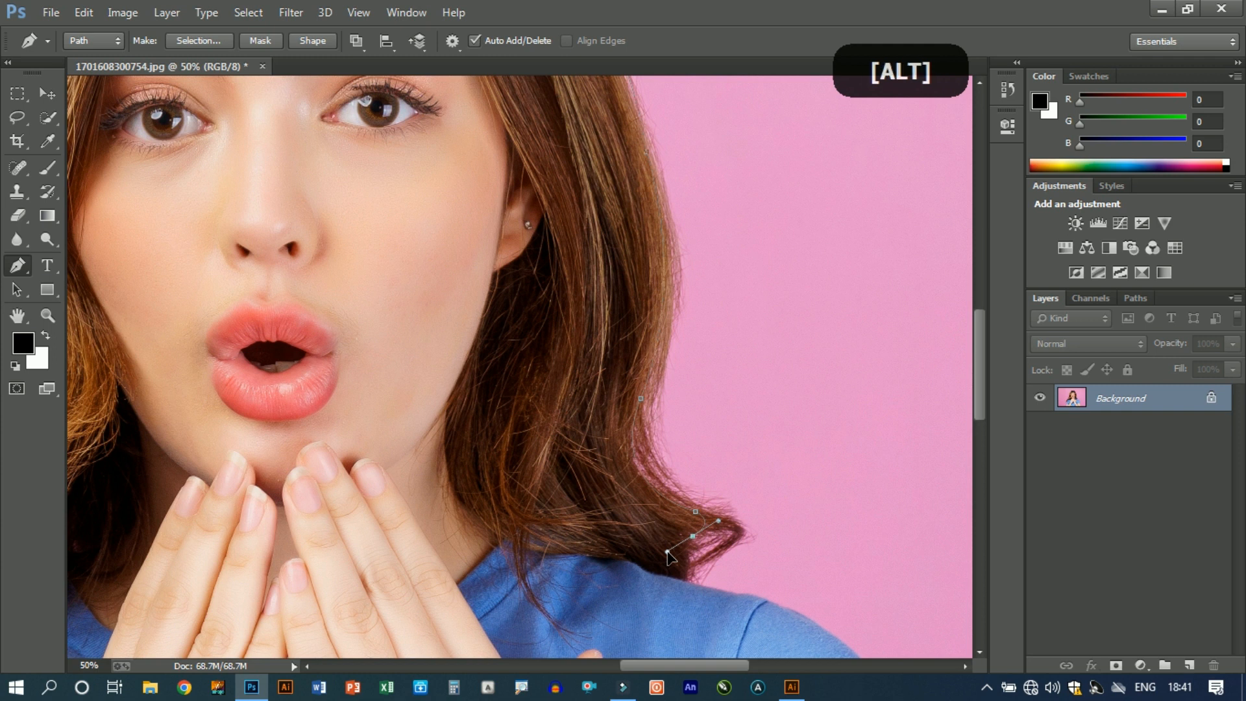
{"action": "left_click_drag", "start_coordinate": [687, 579], "coordinate": [702, 597]}
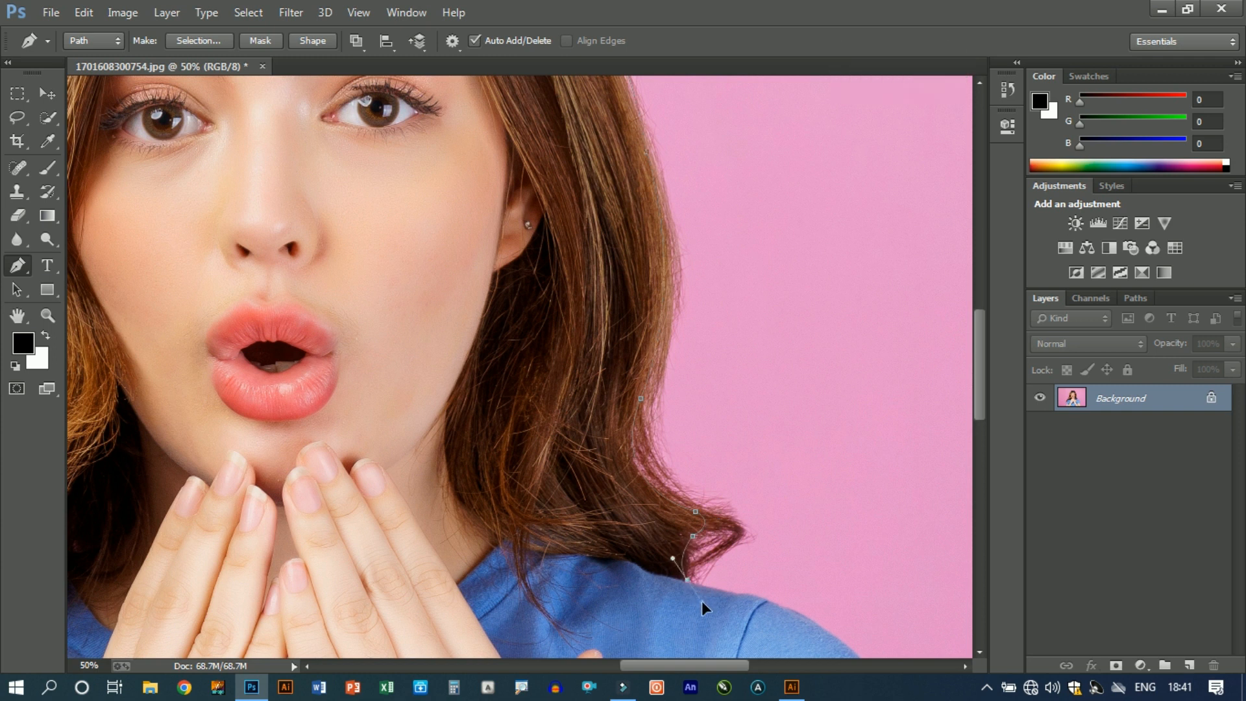
{"action": "left_click", "coordinate": [687, 579], "text": "alt"}
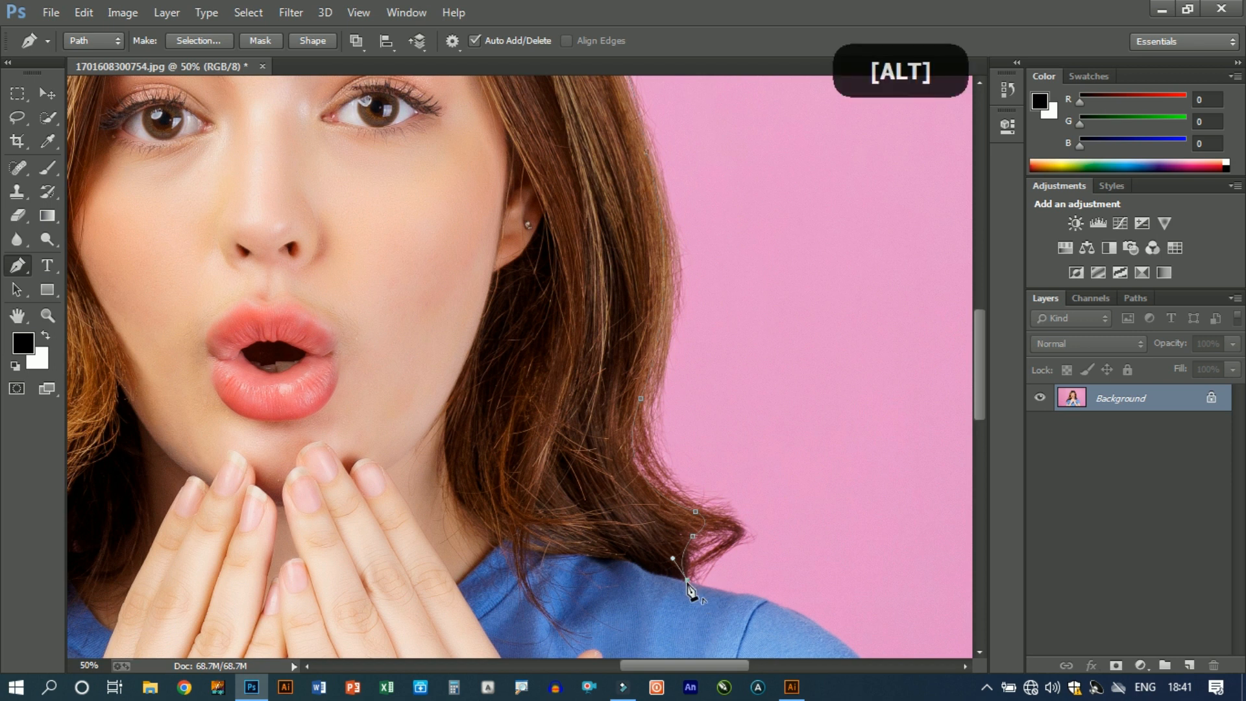
Trace the path over the right-side shoulder and down the sleeve's outer edge with curved segments.
{"action": "left_click_drag", "start_coordinate": [659, 560], "coordinate": [417, 320]}
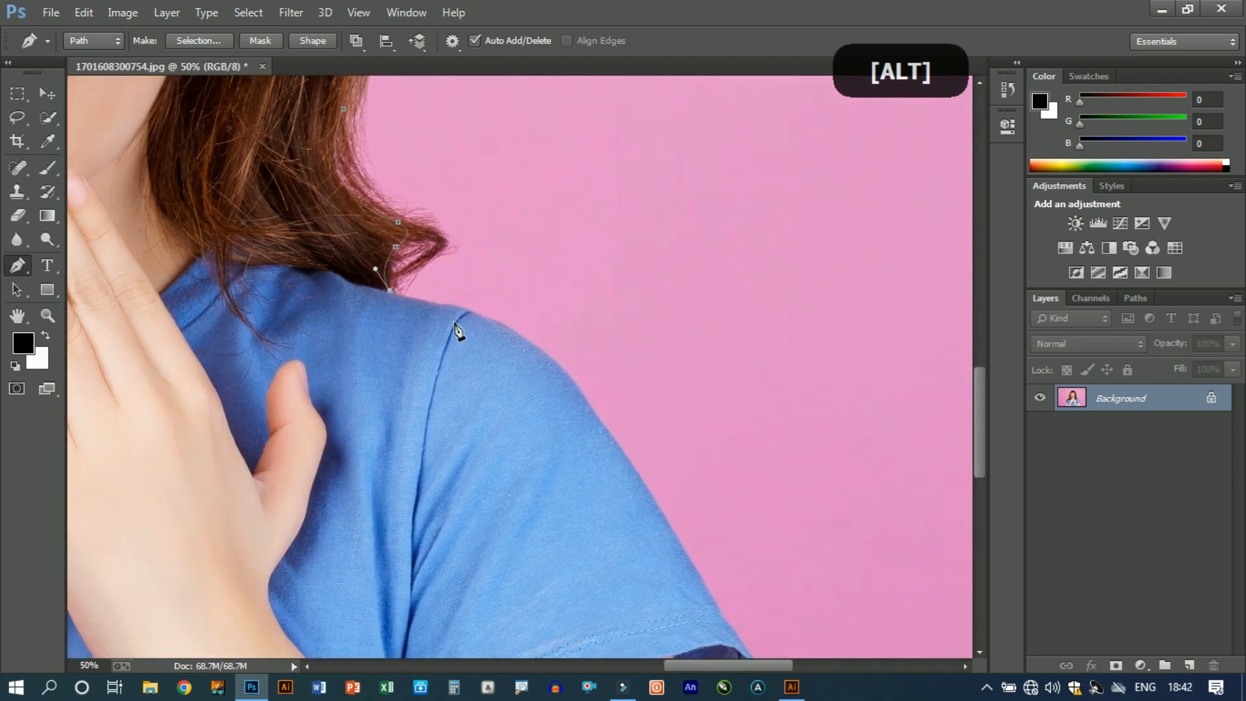
{"action": "key", "text": "ctrl+plus"}
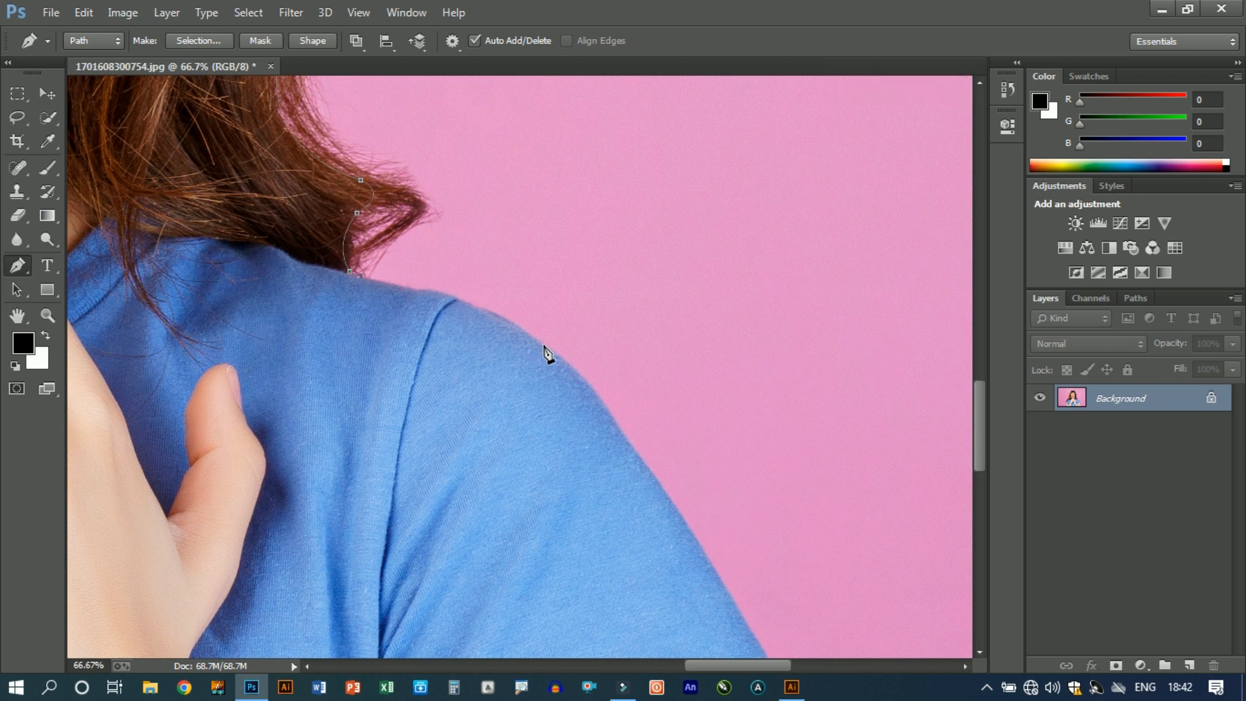
{"action": "left_click_drag", "start_coordinate": [581, 395], "coordinate": [591, 391]}
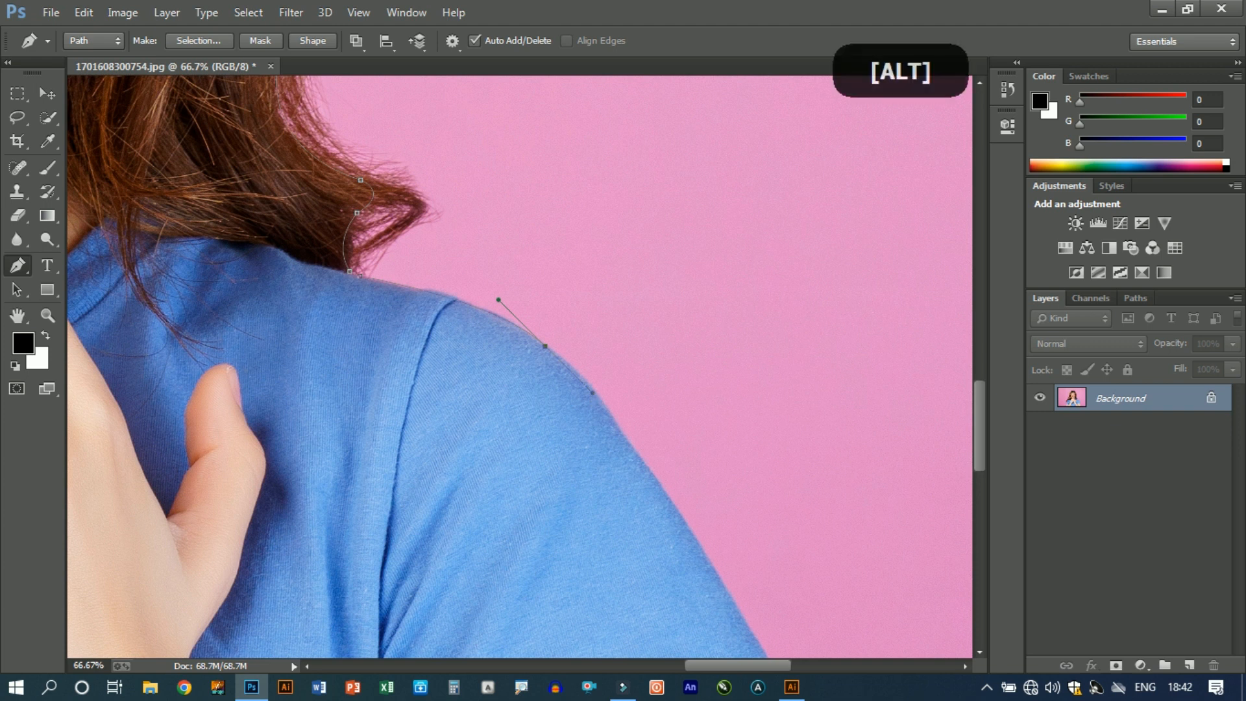
{"action": "left_click", "coordinate": [545, 346], "text": "alt"}
{"action": "left_click_drag", "start_coordinate": [581, 399], "coordinate": [481, 247]}
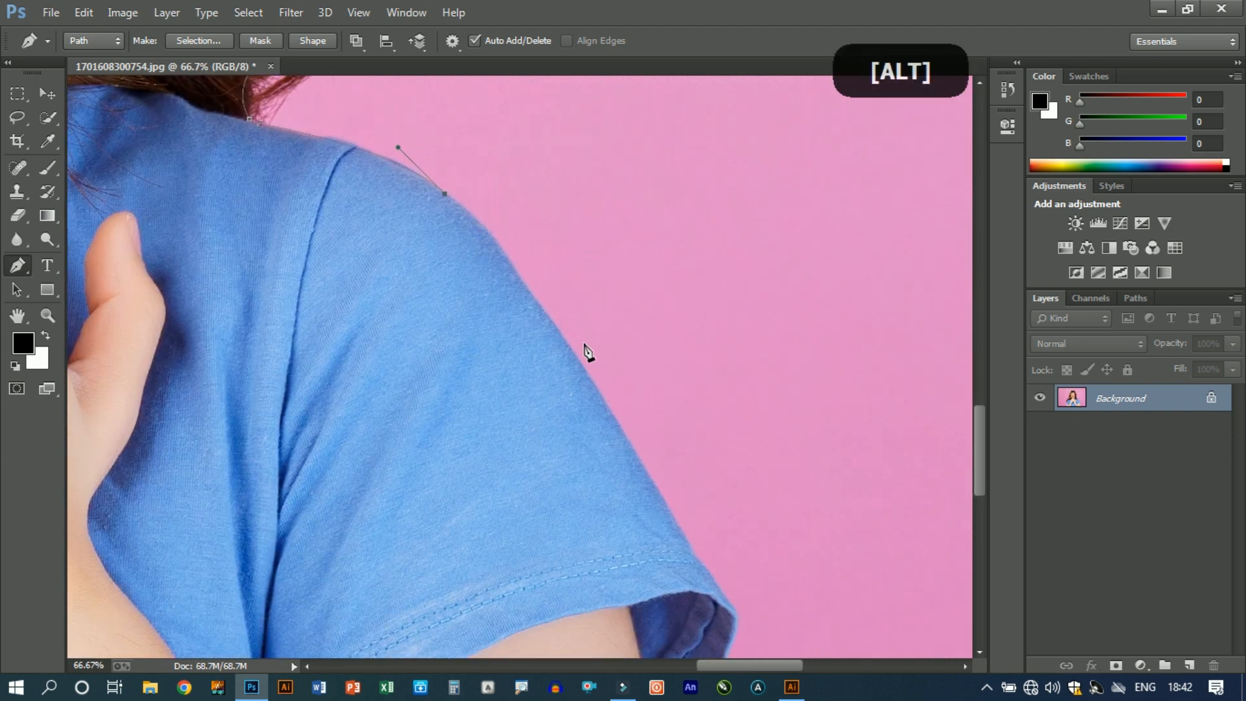
{"action": "left_click_drag", "start_coordinate": [608, 420], "coordinate": [615, 431]}
{"action": "left_click", "coordinate": [580, 363], "text": "alt"}
Trace the path around the right-side sleeve cuff to where it meets the bare arm.
{"action": "left_click_drag", "start_coordinate": [656, 455], "coordinate": [551, 287]}
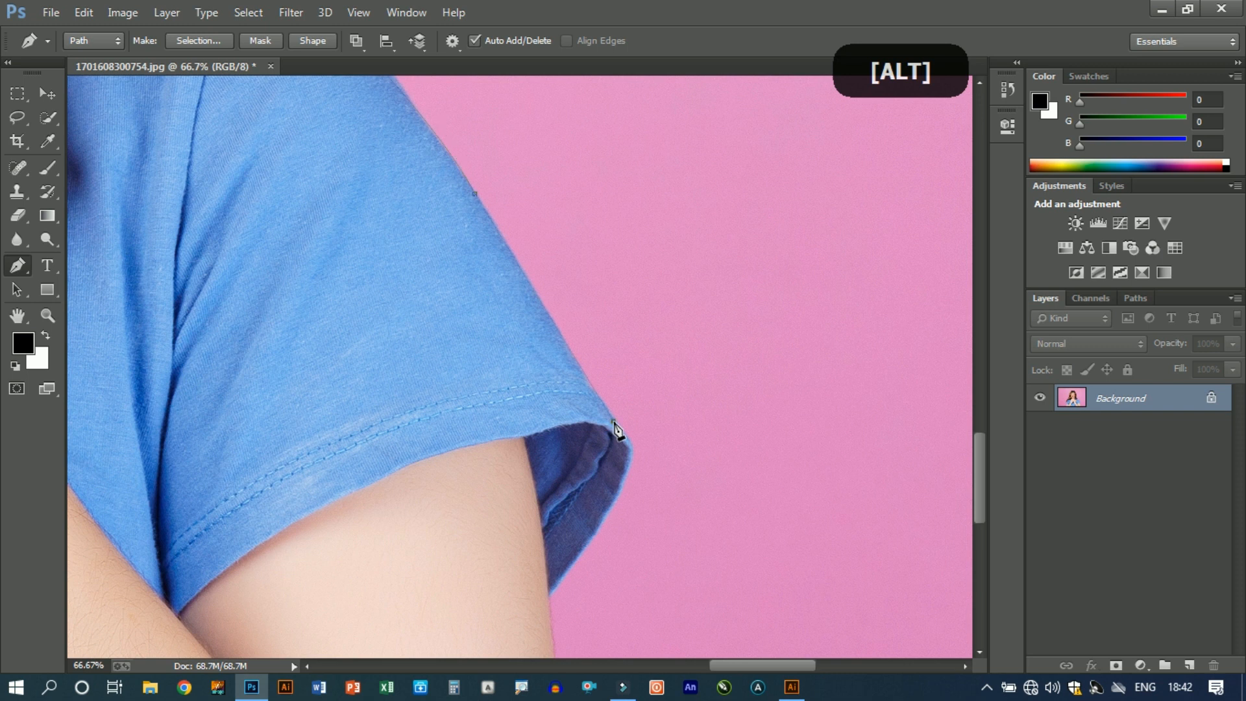
{"action": "left_click_drag", "start_coordinate": [625, 478], "coordinate": [623, 342]}
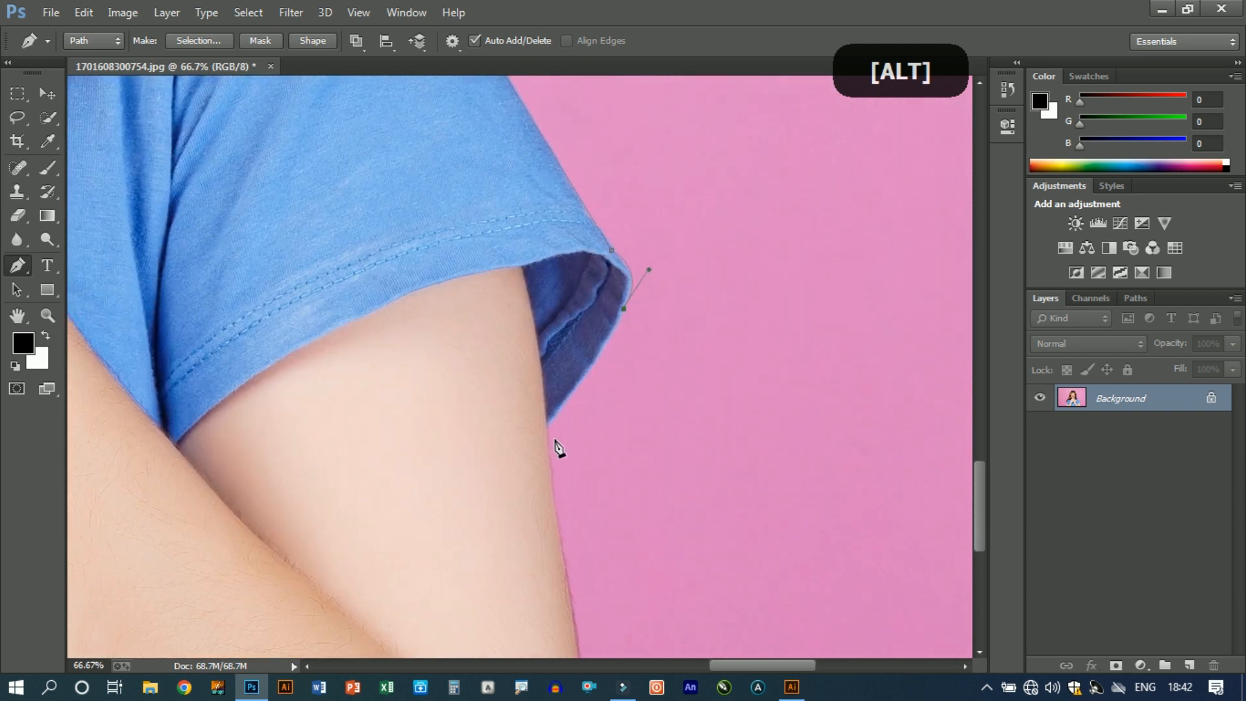
{"action": "left_click_drag", "start_coordinate": [548, 422], "coordinate": [519, 453]}
{"action": "left_click", "coordinate": [548, 423], "text": "alt"}
Extend the path down the right-side arm to the image's bottom edge and close it at the starting point on the opposite arm.
{"action": "left_click_drag", "start_coordinate": [559, 481], "coordinate": [564, 281]}
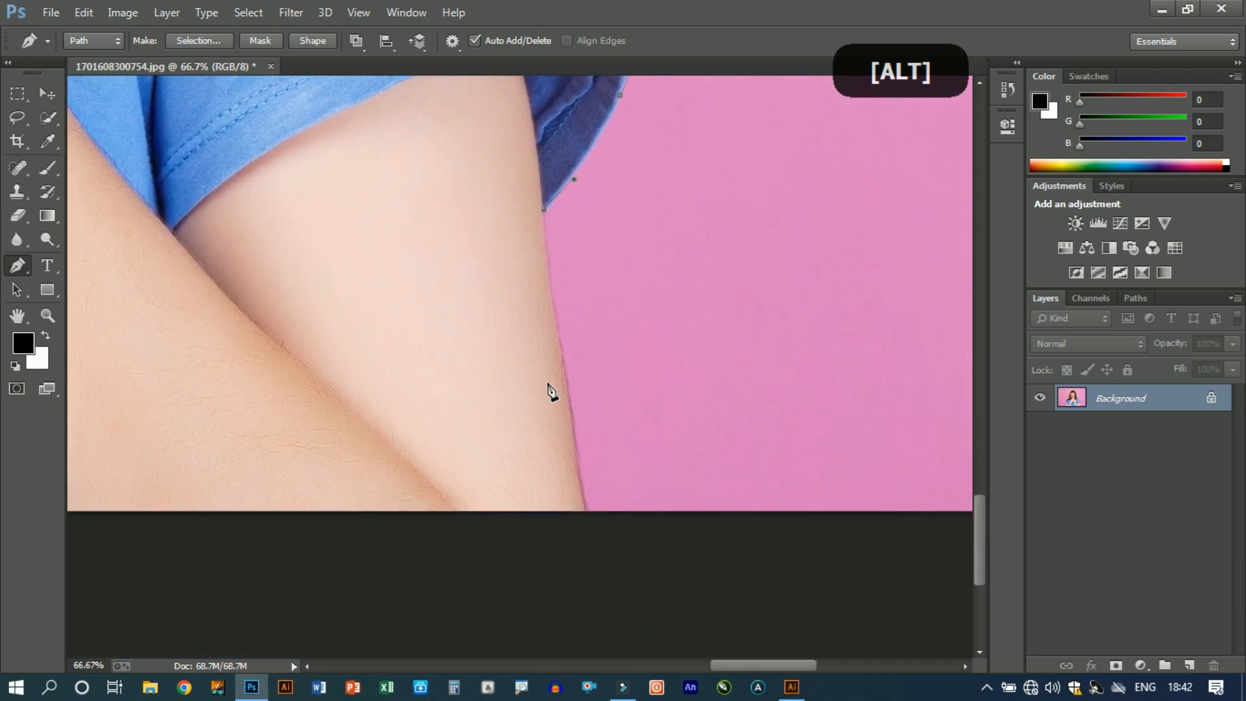
{"action": "left_click", "coordinate": [586, 512]}
{"action": "left_click_drag", "start_coordinate": [450, 466], "coordinate": [705, 417]}
{"action": "left_click_drag", "start_coordinate": [188, 436], "coordinate": [648, 416]}
{"action": "left_click_drag", "start_coordinate": [240, 403], "coordinate": [695, 427]}
{"action": "left_click_drag", "start_coordinate": [261, 428], "coordinate": [512, 441]}
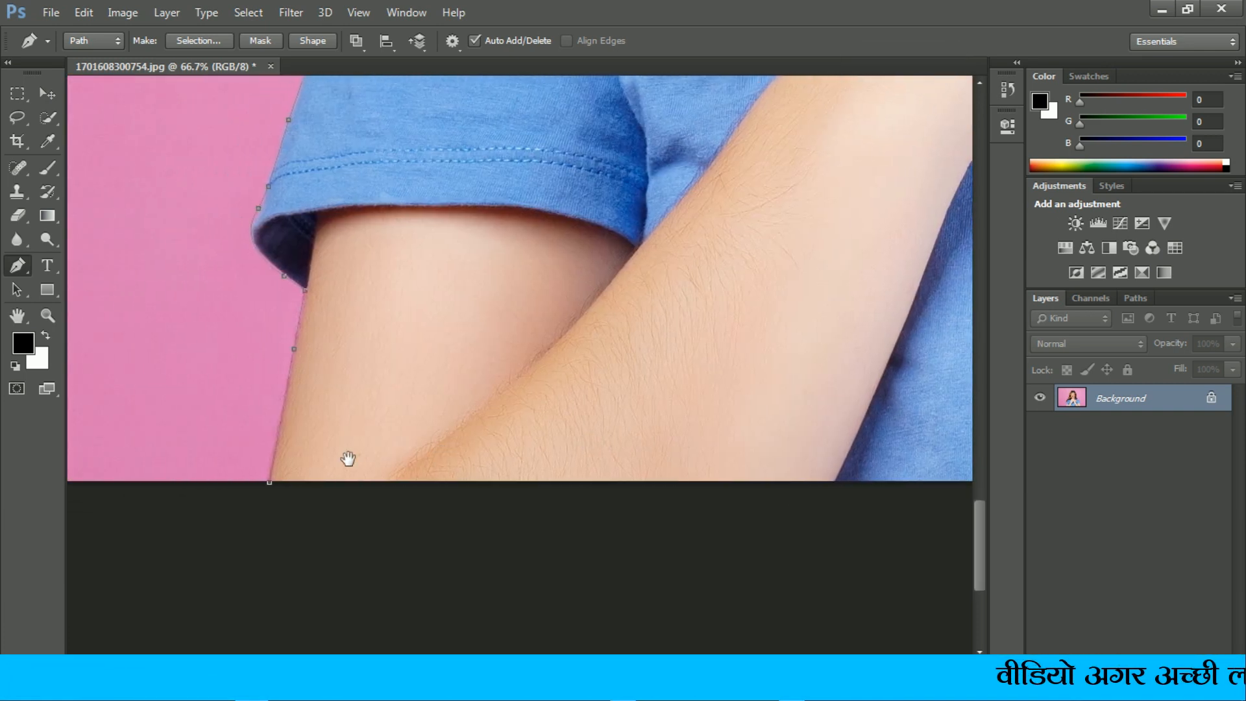
{"action": "left_click", "coordinate": [300, 484]}
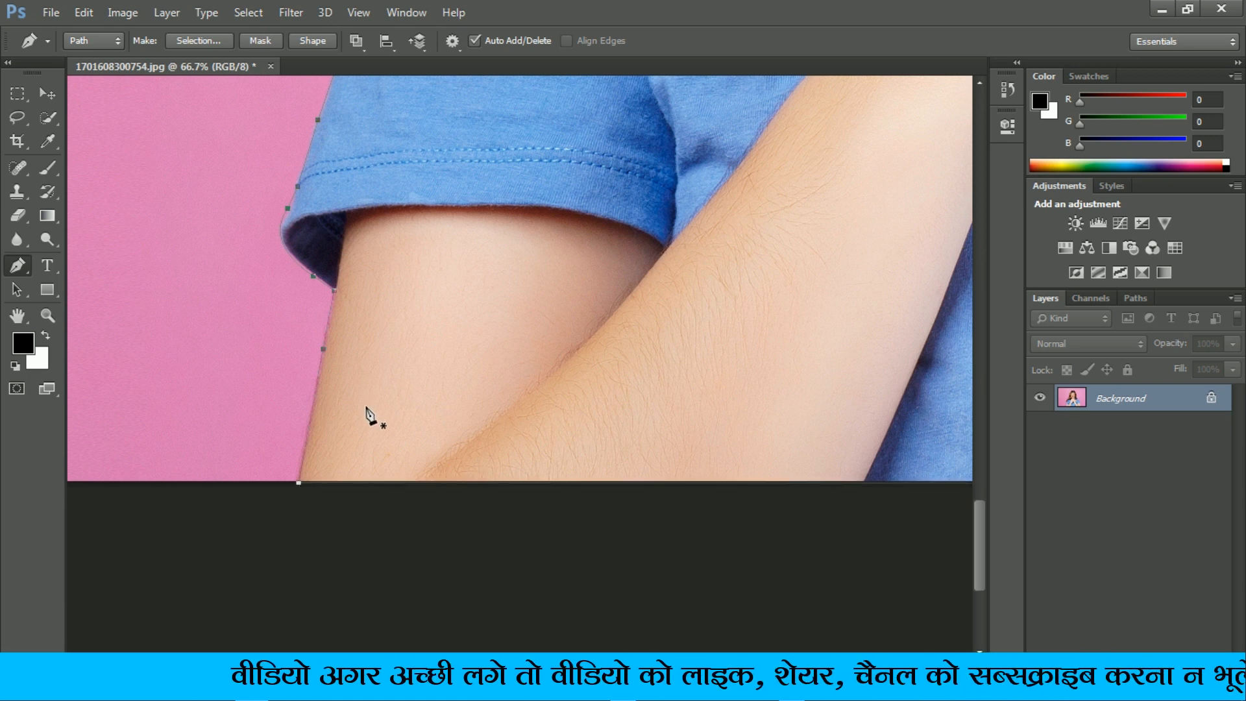
Fit the whole image on screen and bring up the document's list of paths.
{"action": "key", "text": "ctrl"}
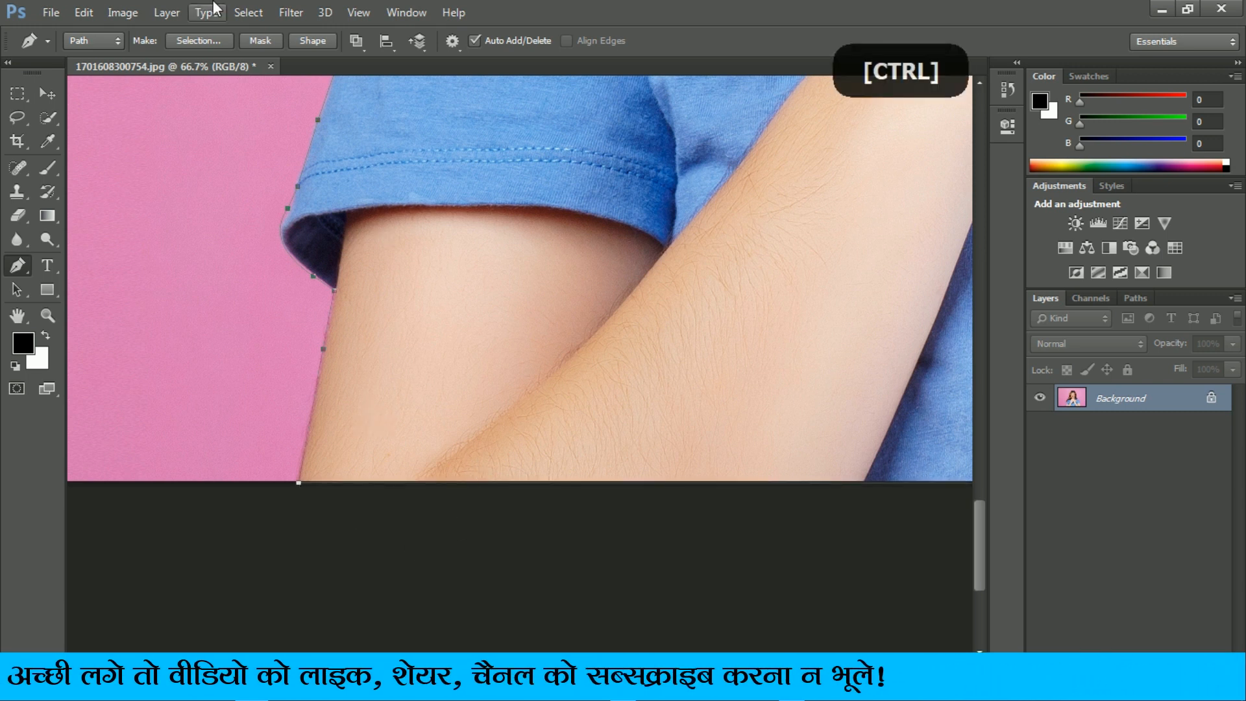
{"action": "left_click", "coordinate": [361, 13]}
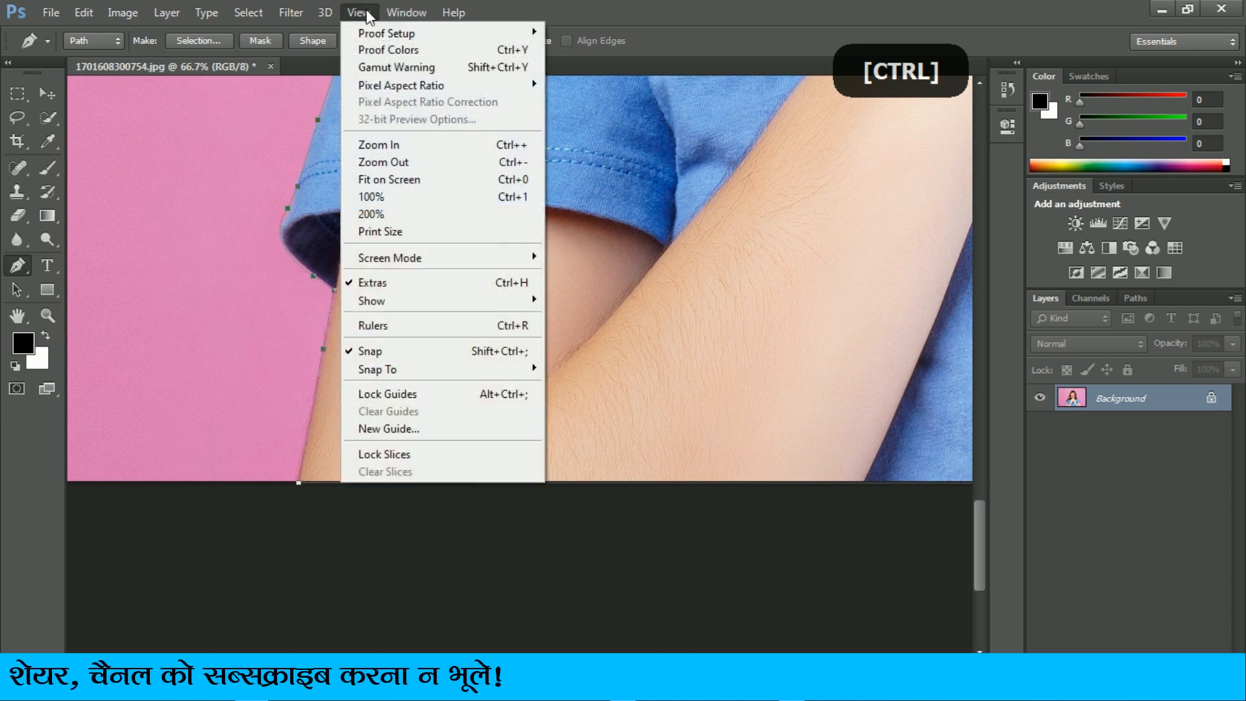
{"action": "left_click", "coordinate": [415, 185]}
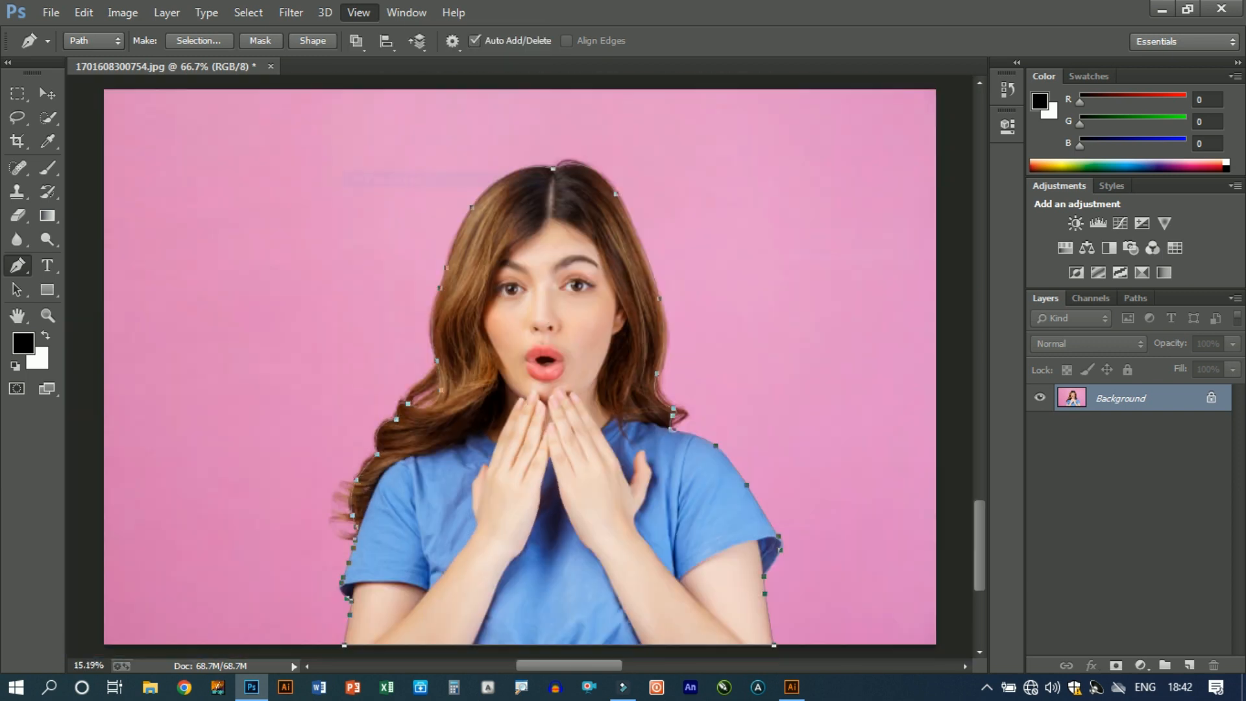
{"action": "right_click", "coordinate": [507, 209]}
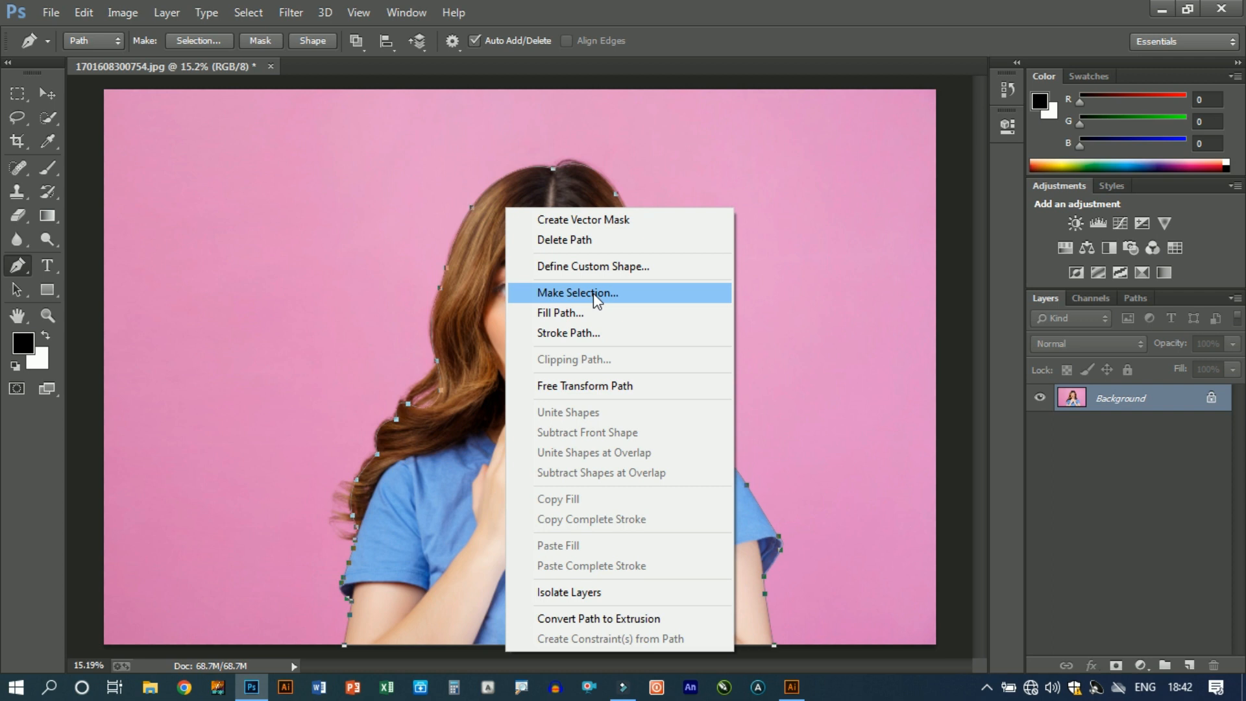
{"action": "key", "text": "Escape"}
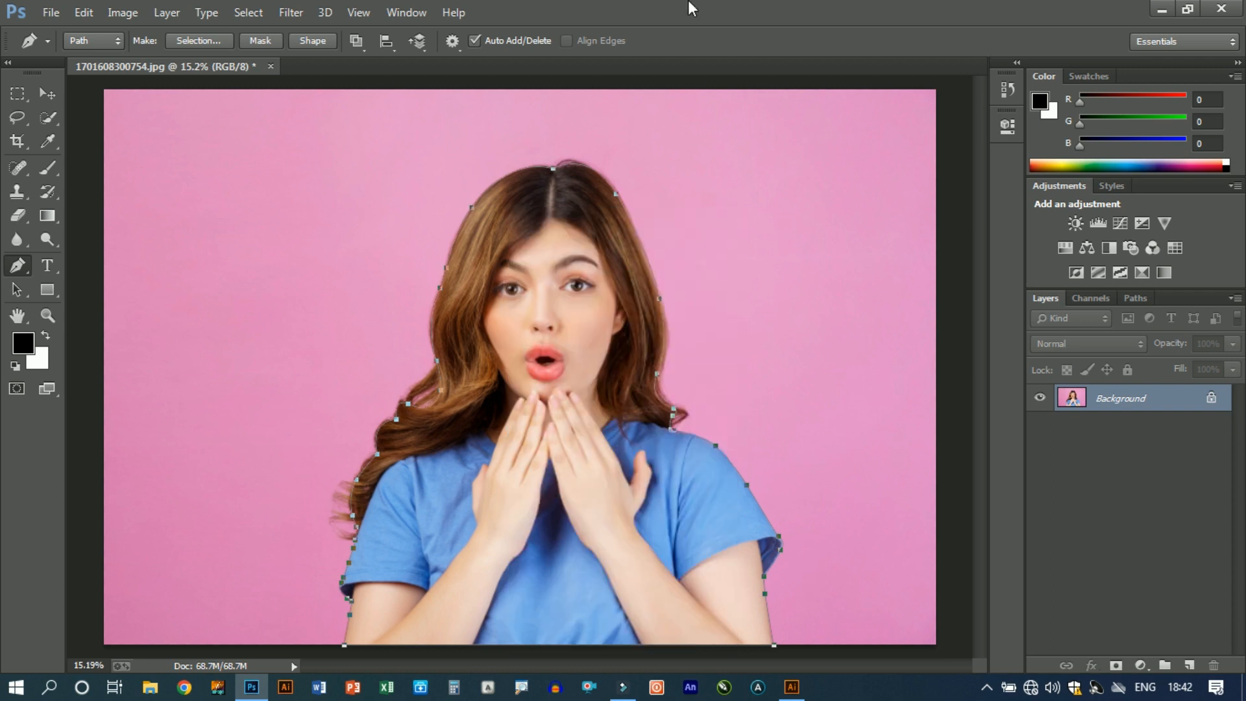
{"action": "left_click", "coordinate": [406, 13]}
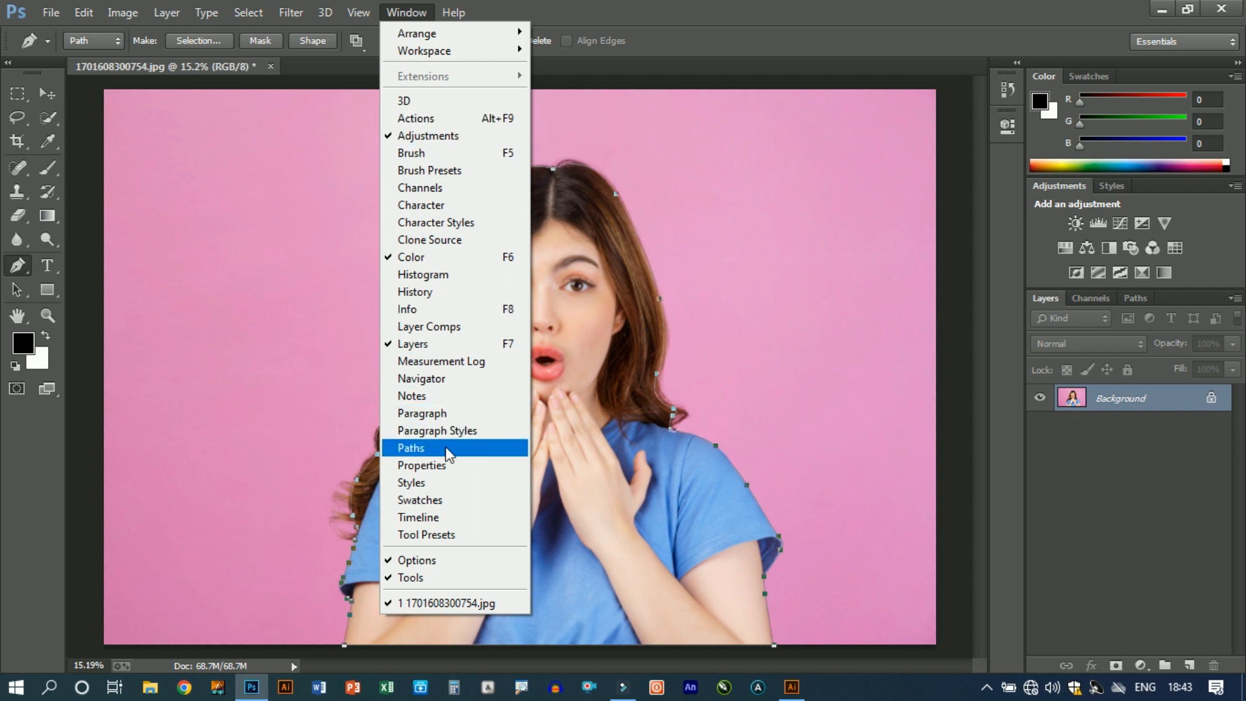
{"action": "left_click", "coordinate": [415, 448]}
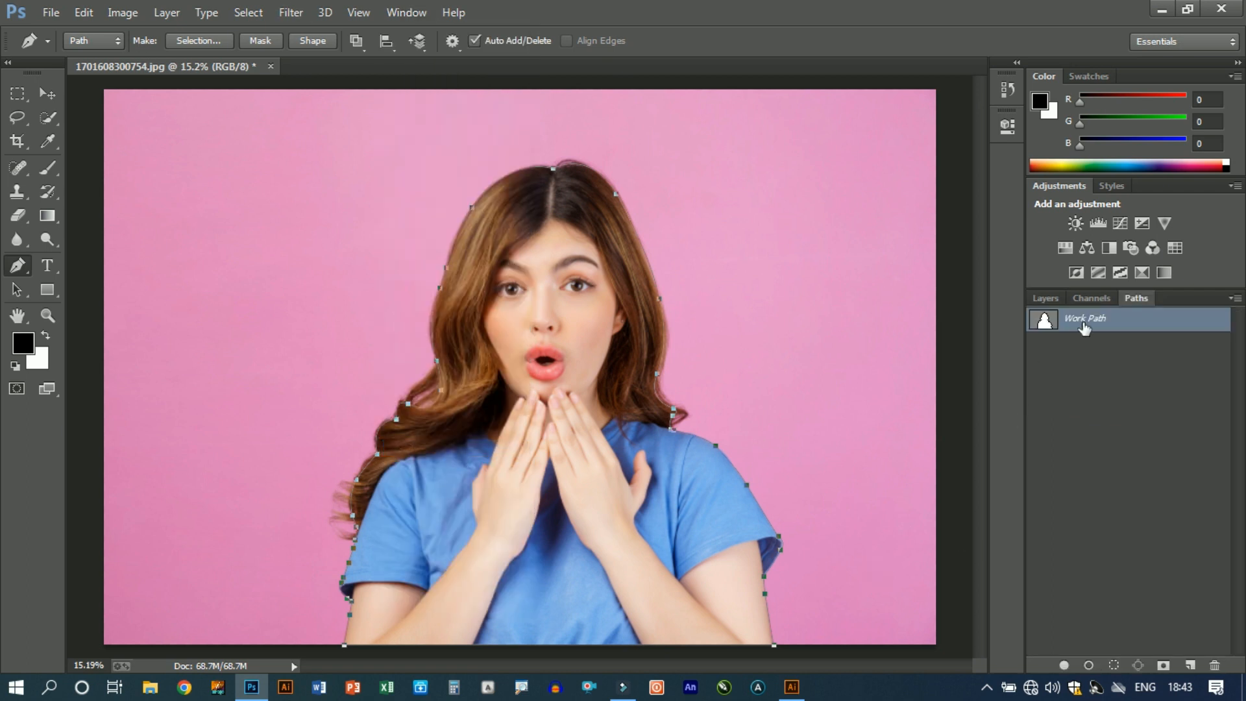
Make a new anti-aliased selection from the work path with a feather radius of 1 pixel.
{"action": "left_click", "coordinate": [406, 12]}
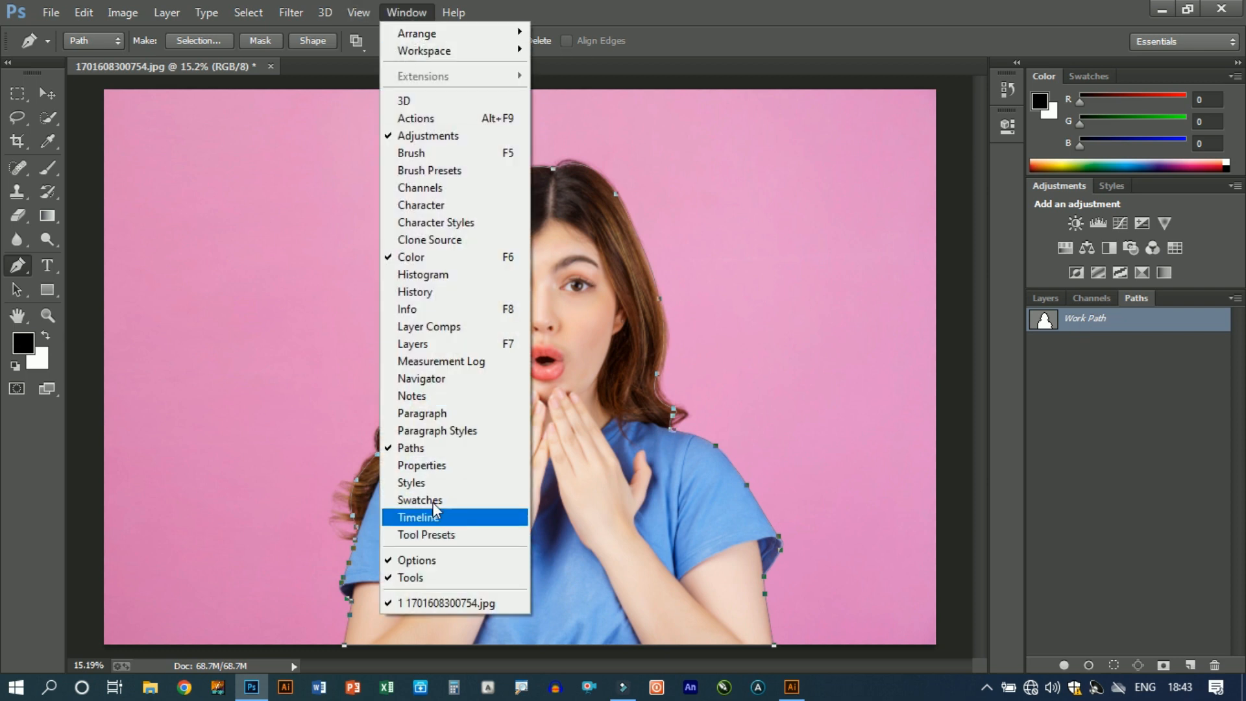
{"action": "key", "text": "ctrl"}
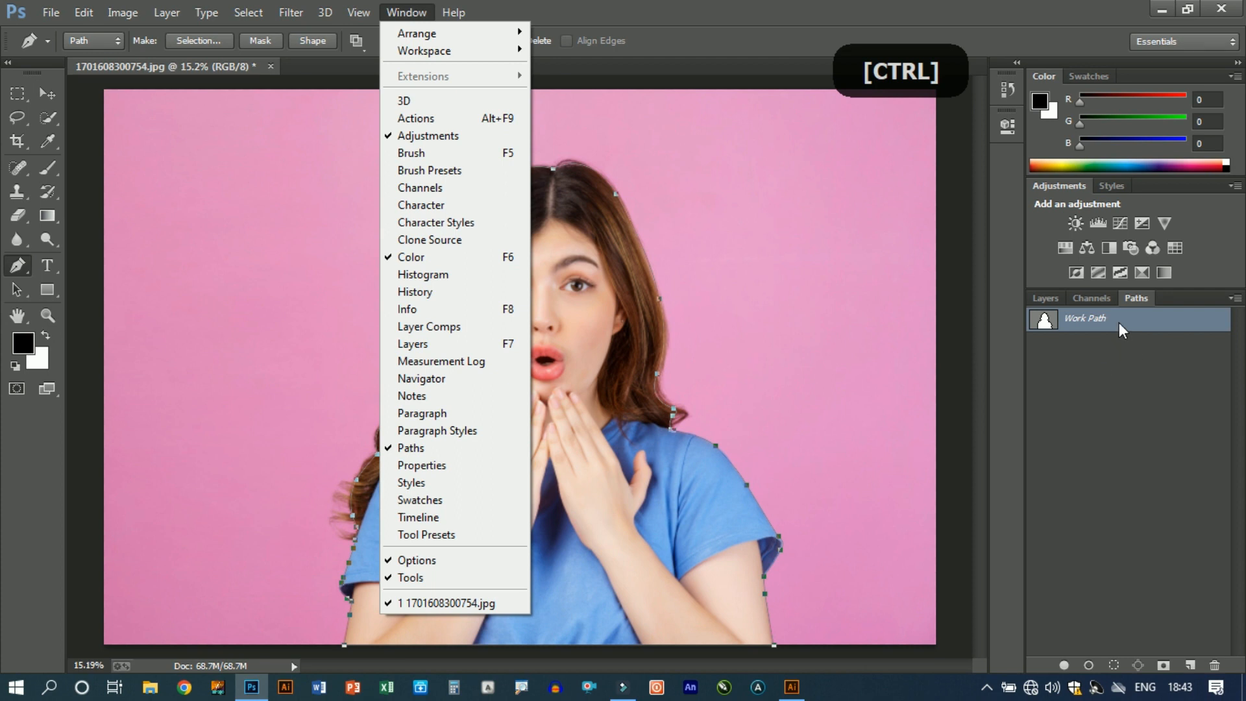
{"action": "right_click", "coordinate": [1118, 322]}
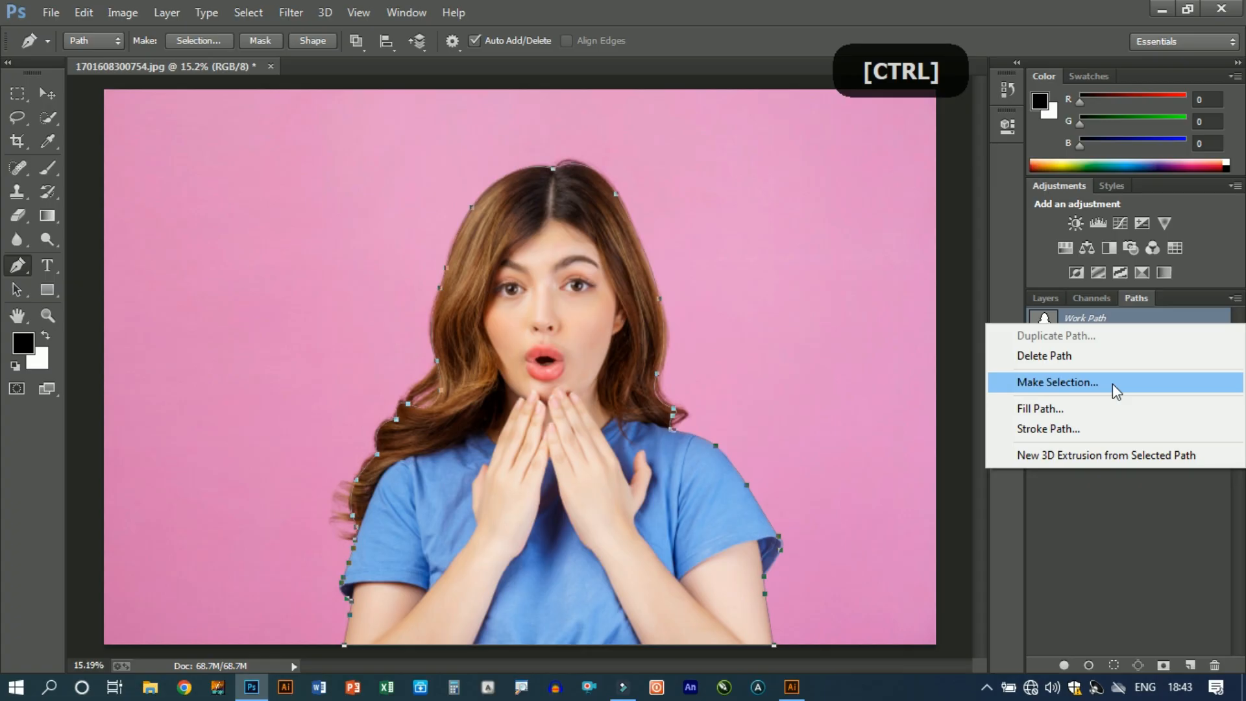
{"action": "left_click", "coordinate": [1112, 383]}
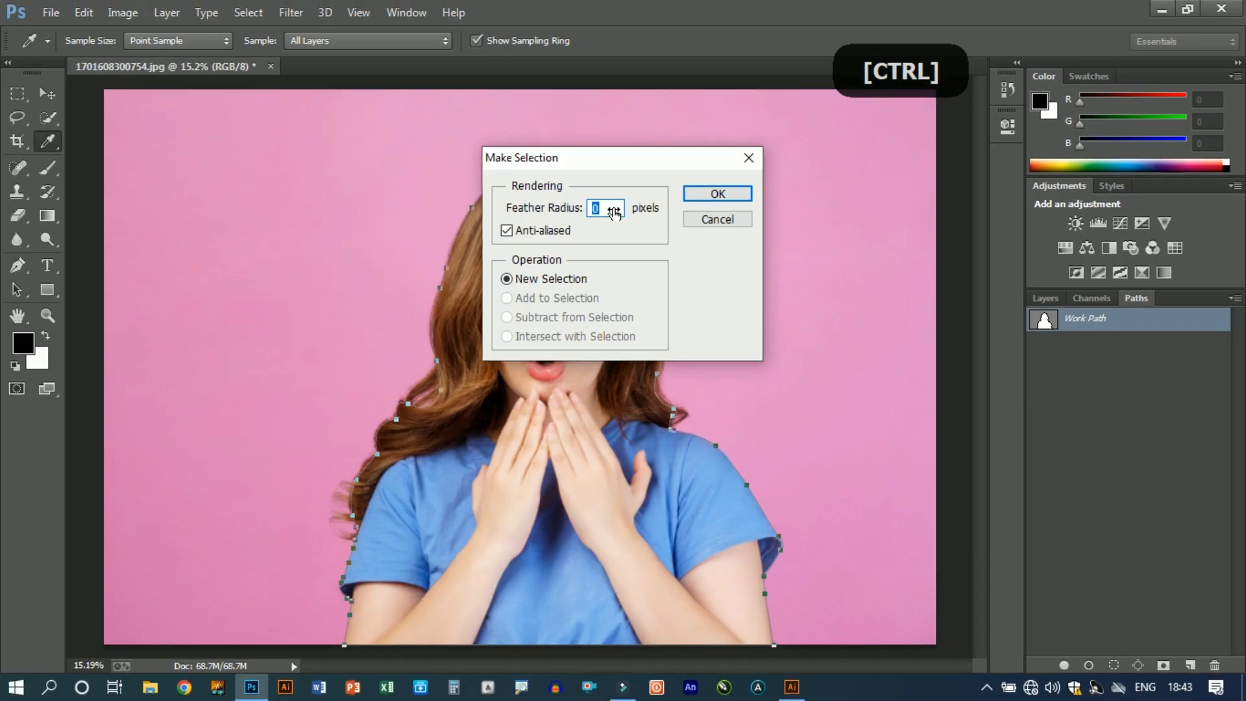
{"action": "type", "text": "1"}
{"action": "left_click", "coordinate": [700, 195]}
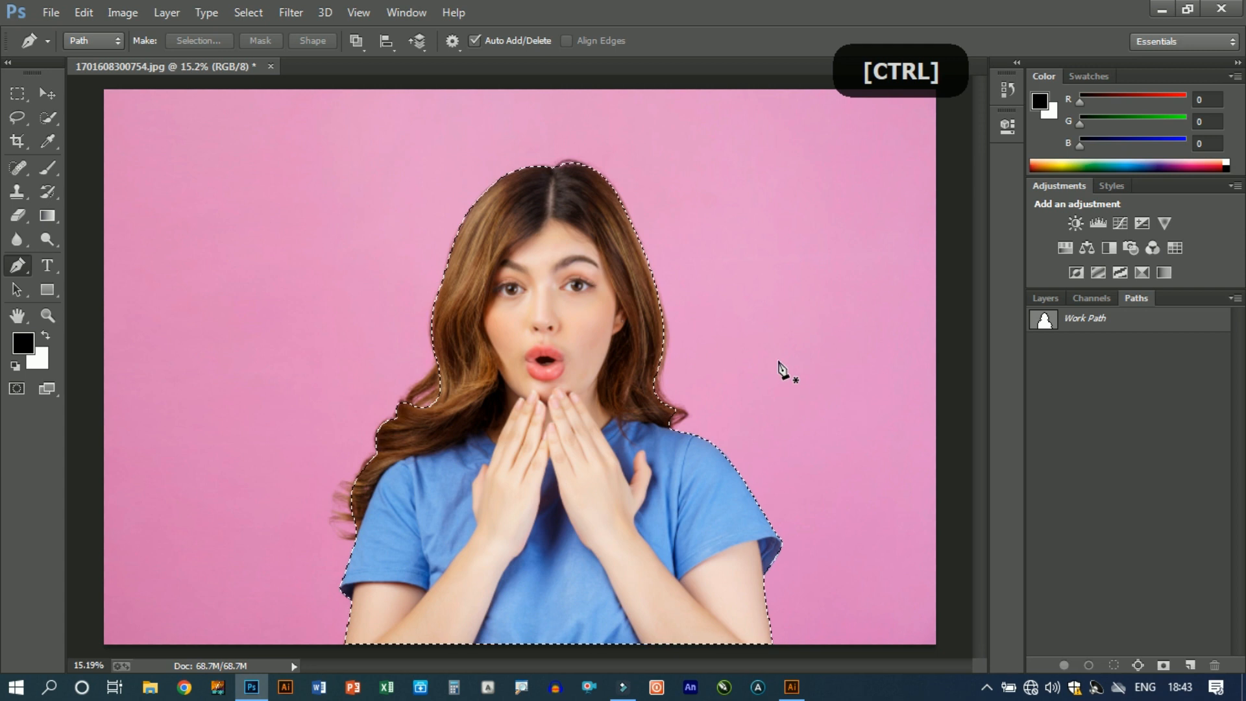
Return to the layer list and unlock the Background so it becomes a regular layer.
{"action": "left_click", "coordinate": [397, 12]}
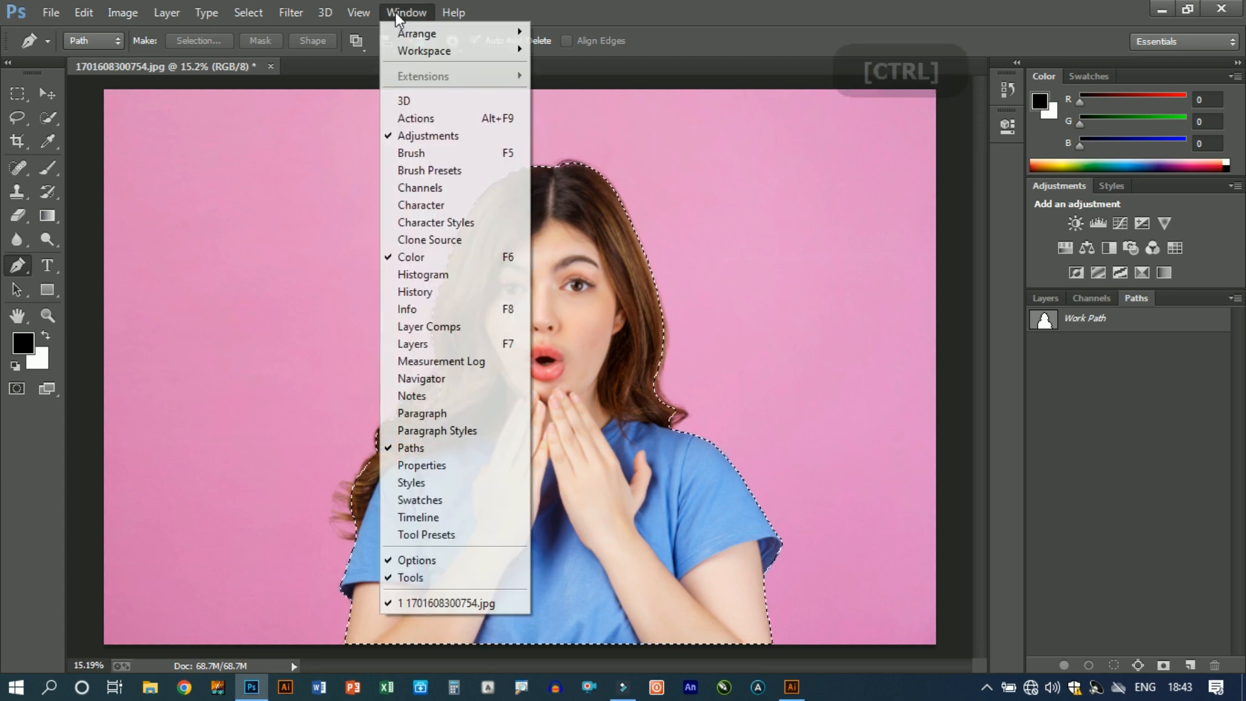
{"action": "left_click", "coordinate": [460, 344]}
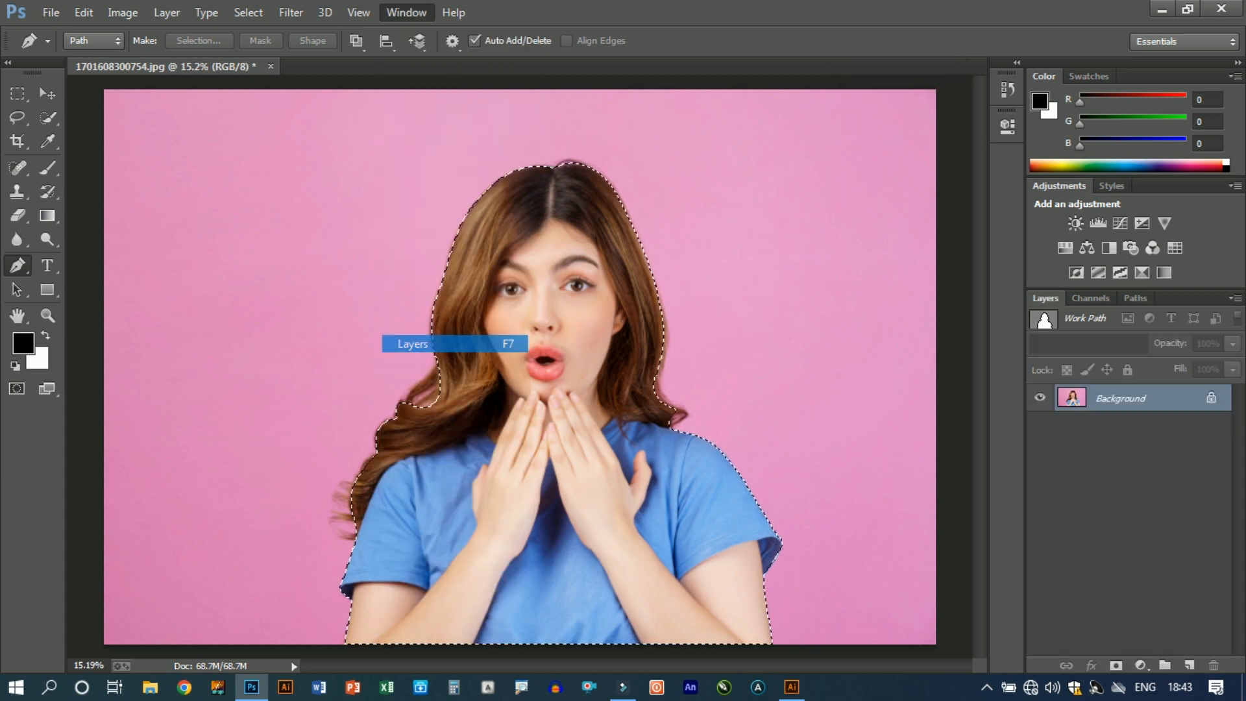
{"action": "right_click", "coordinate": [1125, 402]}
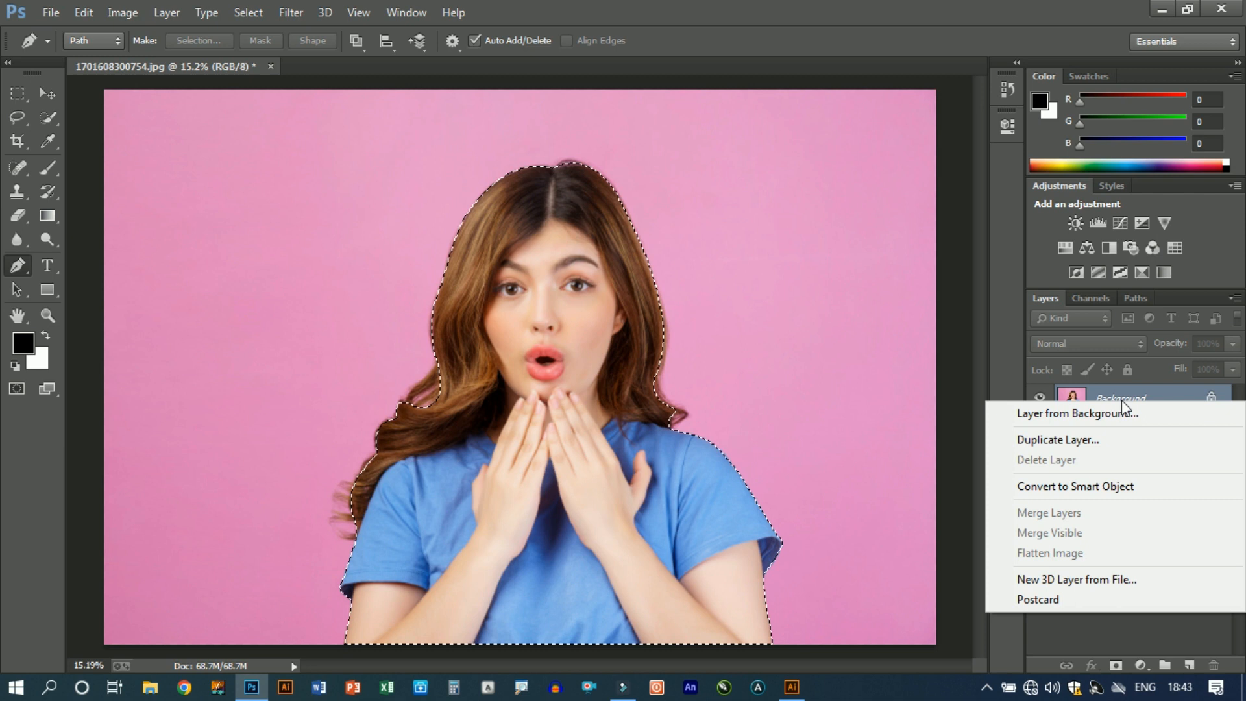
{"action": "left_click", "coordinate": [1118, 629]}
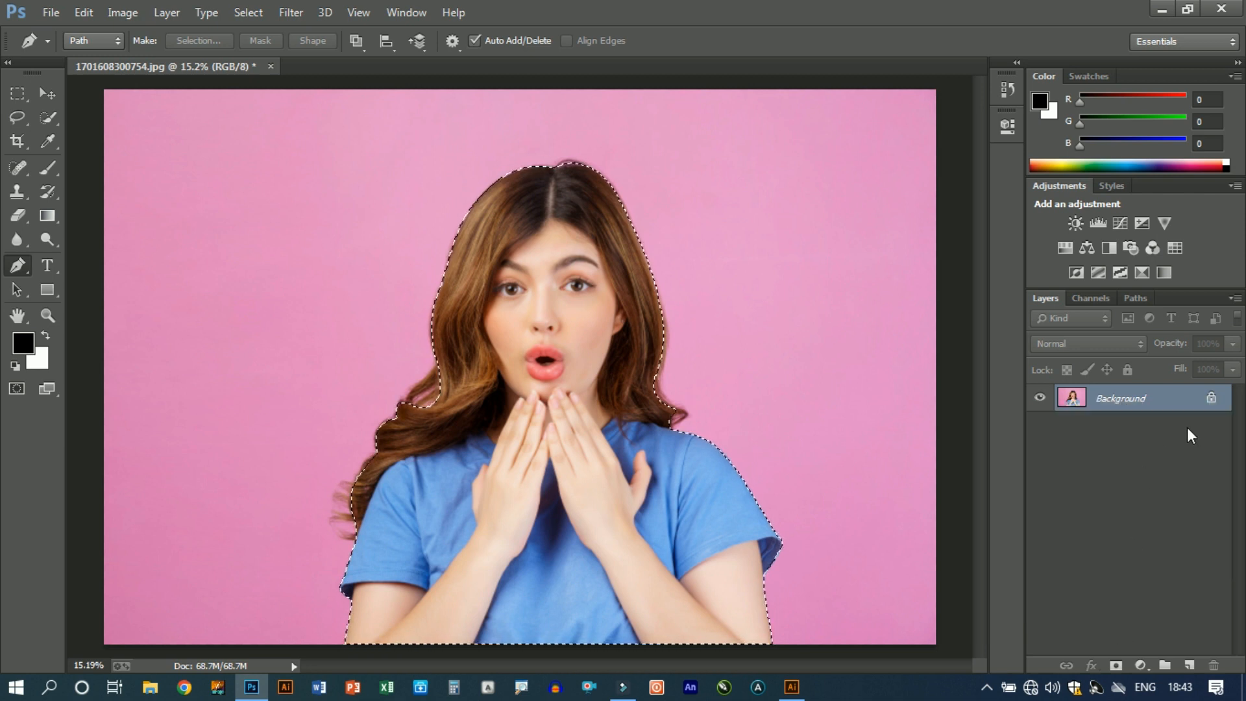
{"action": "left_click", "coordinate": [1219, 409]}
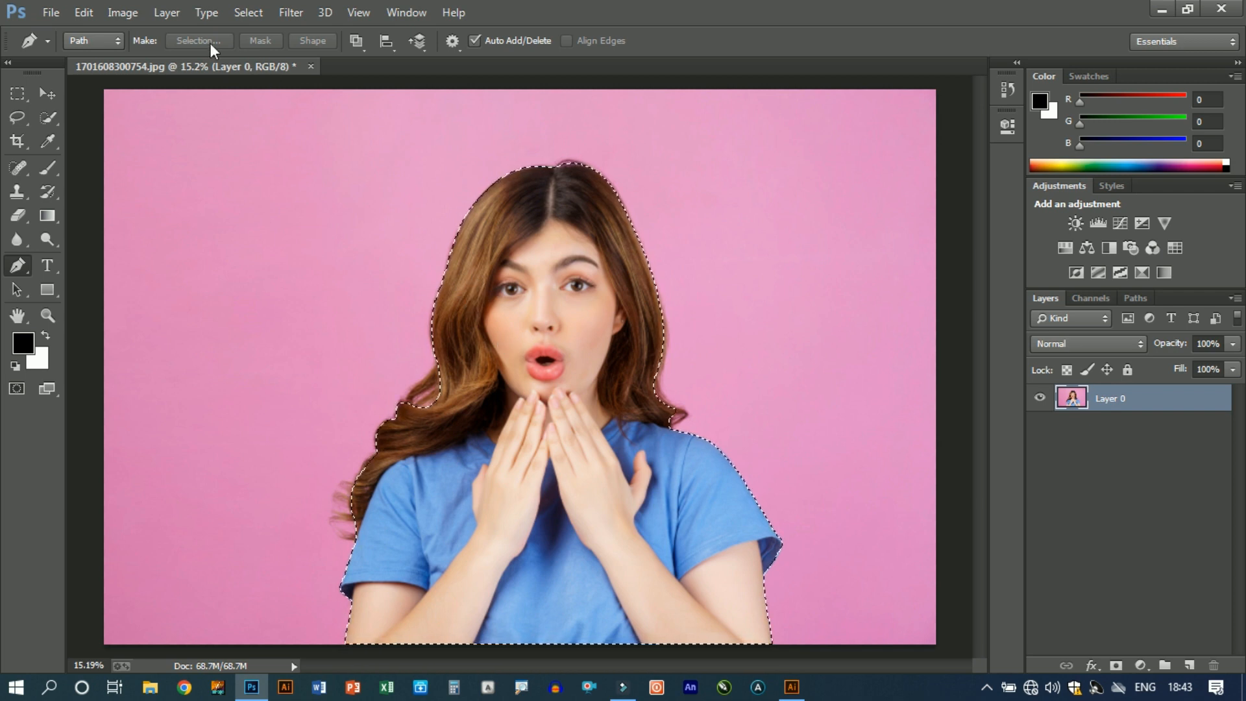
Invert the selection to cover the pink background and clear it from the layer.
{"action": "left_click", "coordinate": [249, 13]}
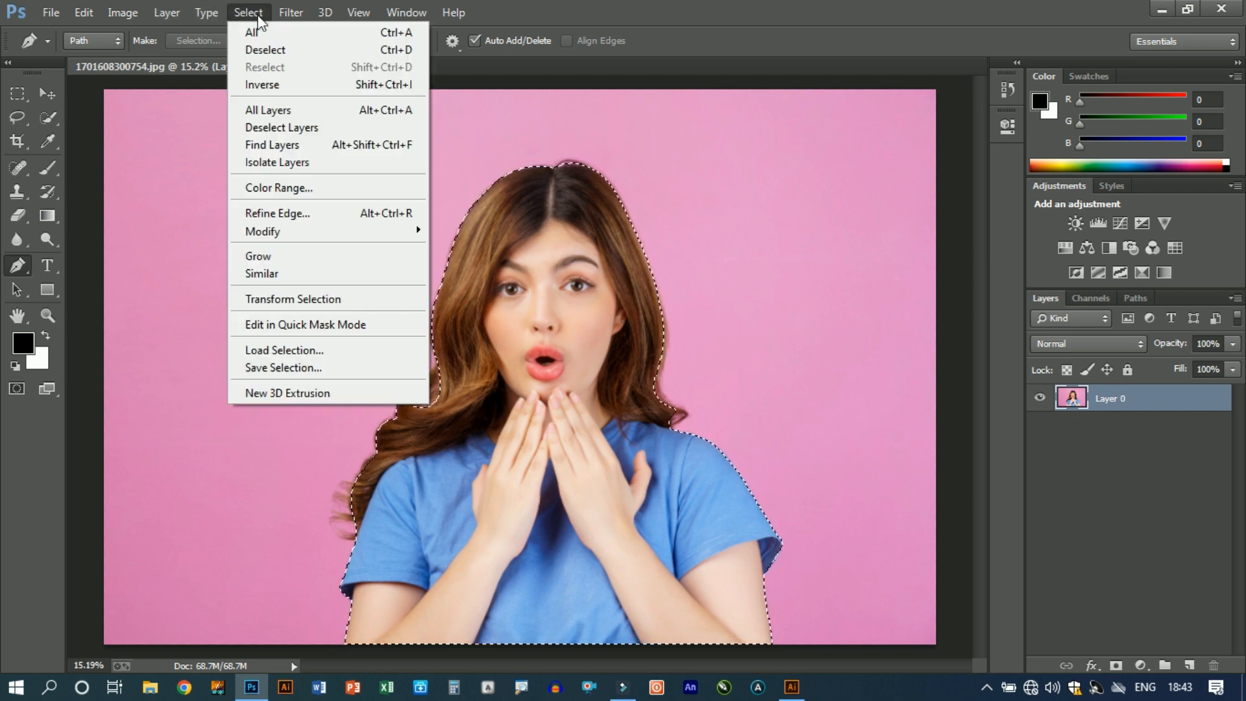
{"action": "left_click", "coordinate": [307, 86]}
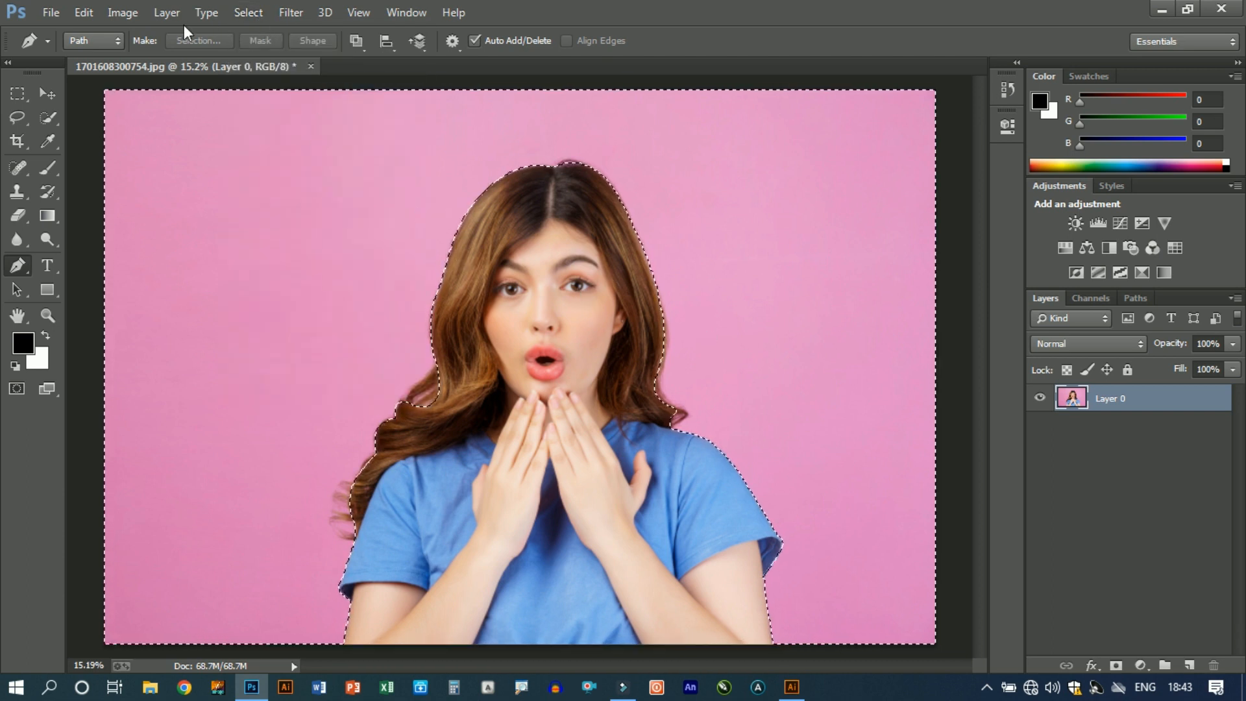
{"action": "left_click", "coordinate": [249, 13]}
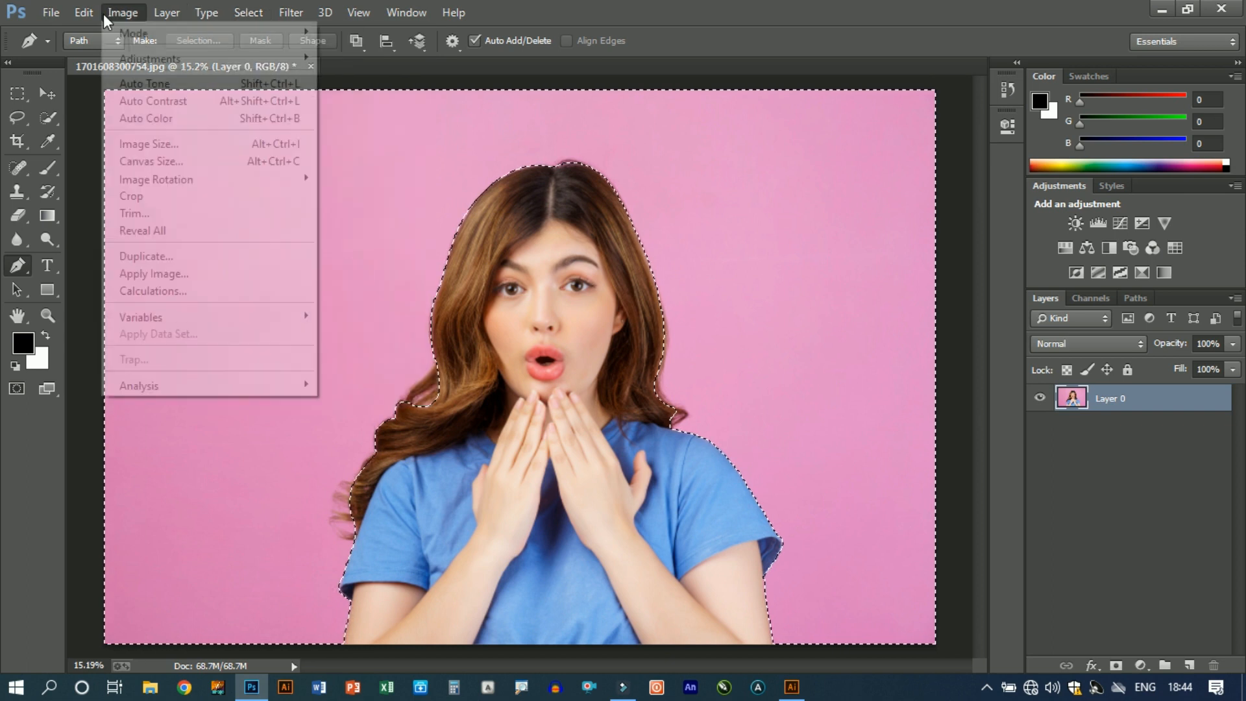
{"action": "left_click", "coordinate": [78, 12]}
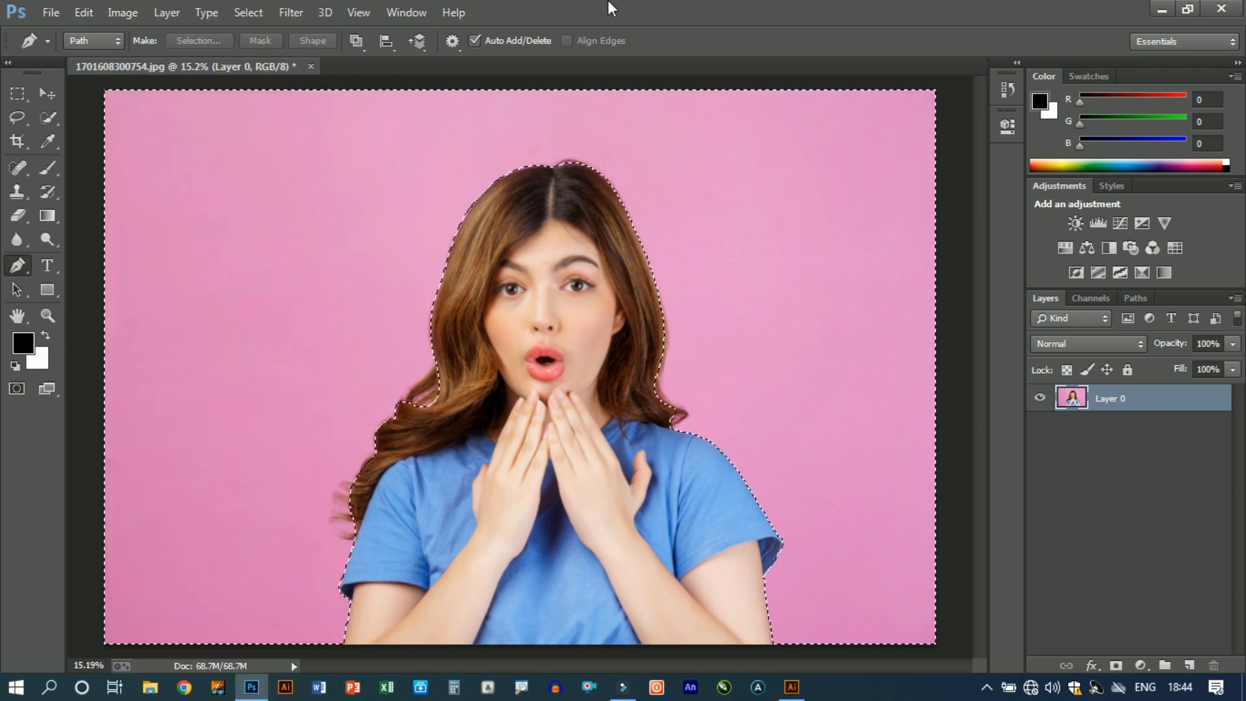
{"action": "left_click", "coordinate": [83, 13]}
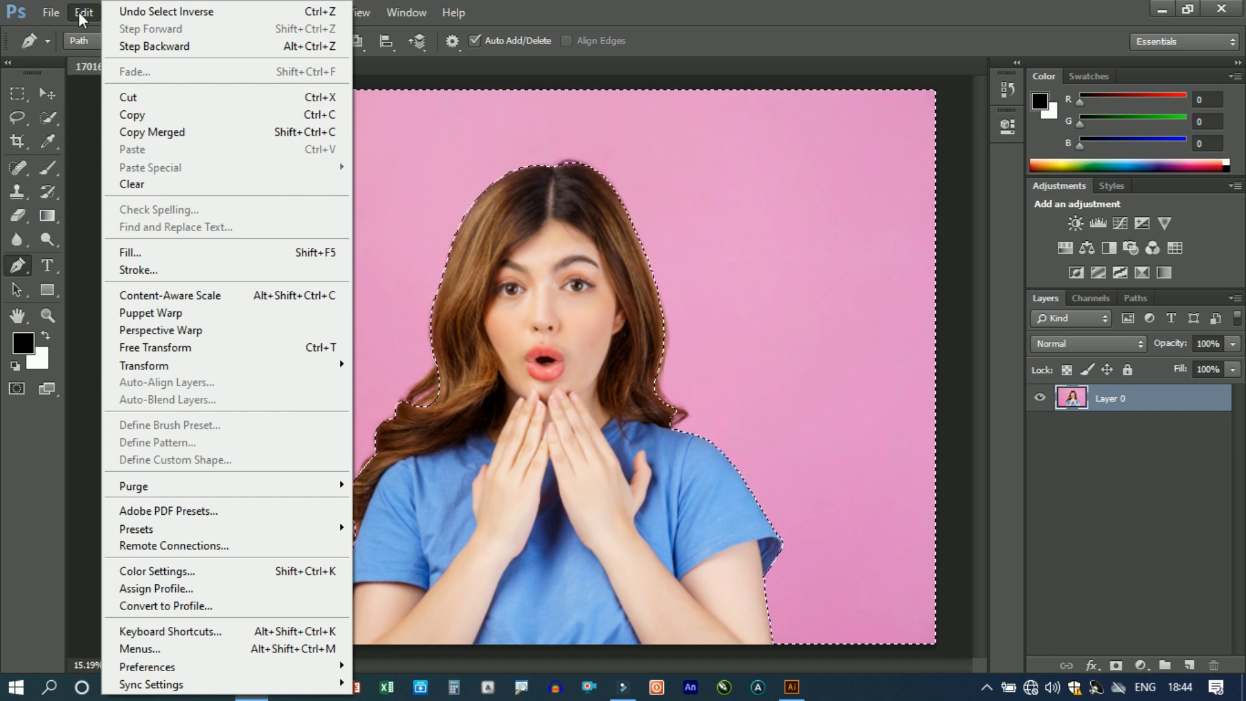
{"action": "left_click", "coordinate": [188, 184]}
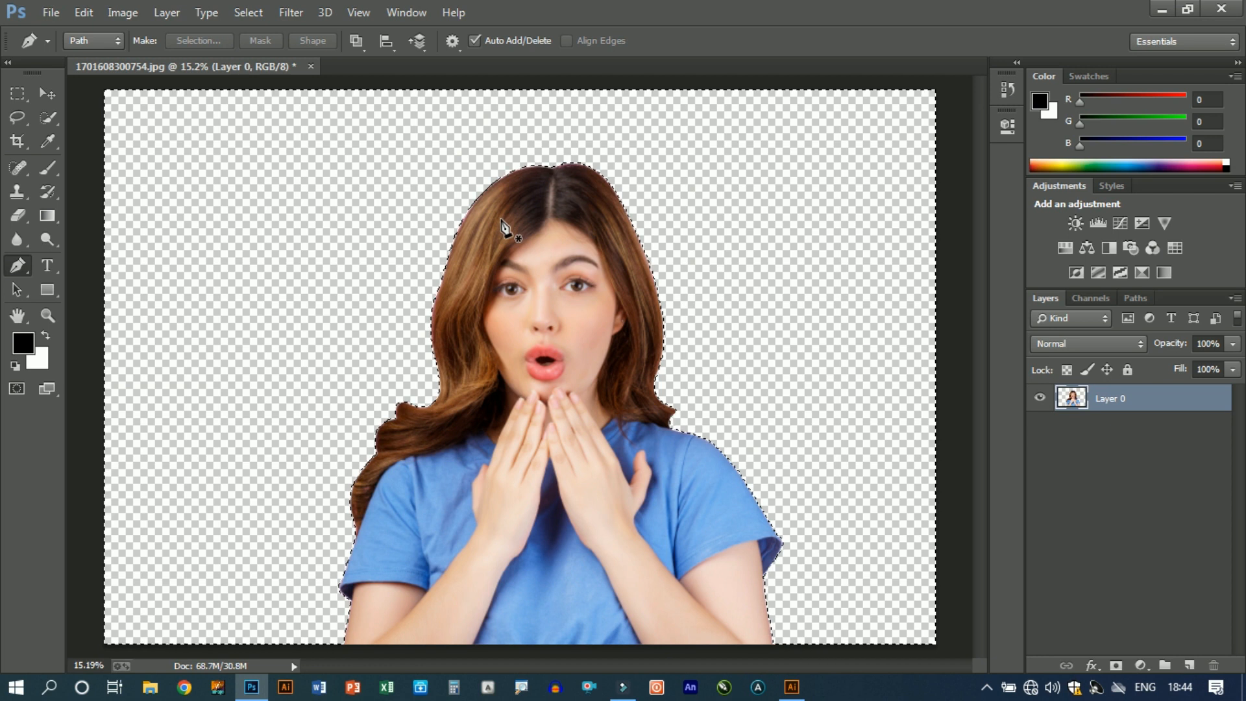
Deselect the cleared area and switch to the Move tool.
{"action": "left_click", "coordinate": [248, 12]}
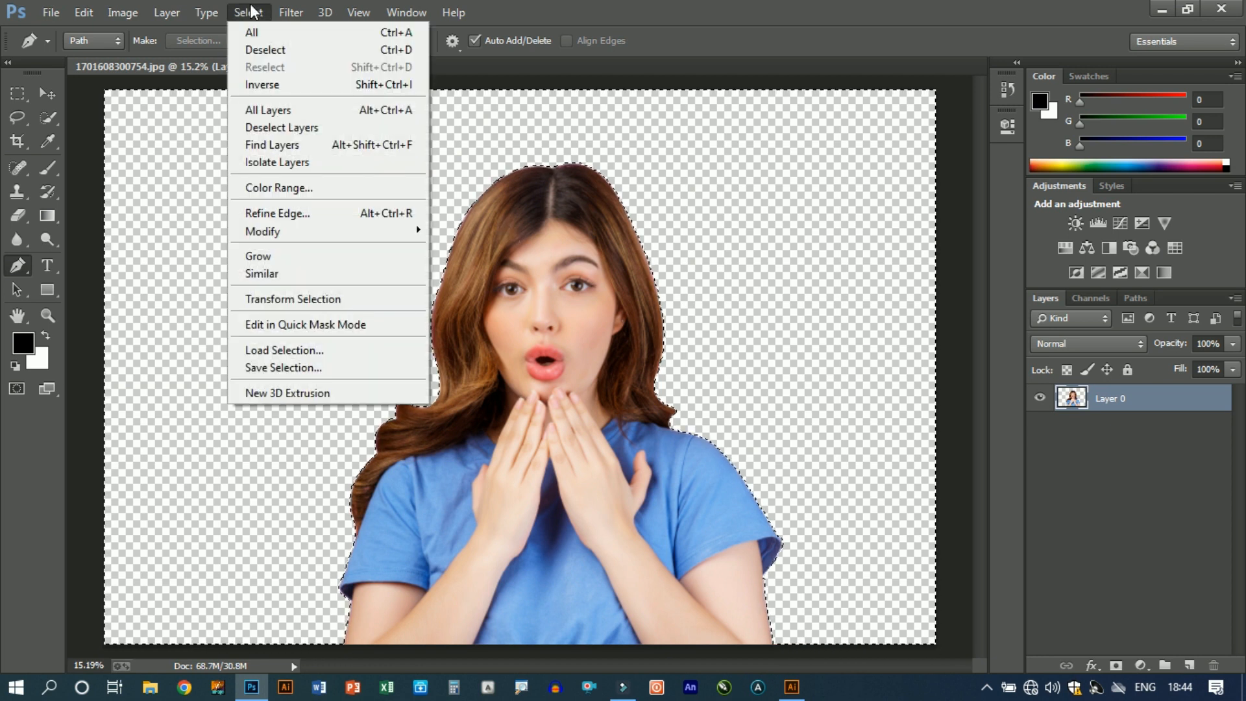
{"action": "left_click", "coordinate": [279, 52]}
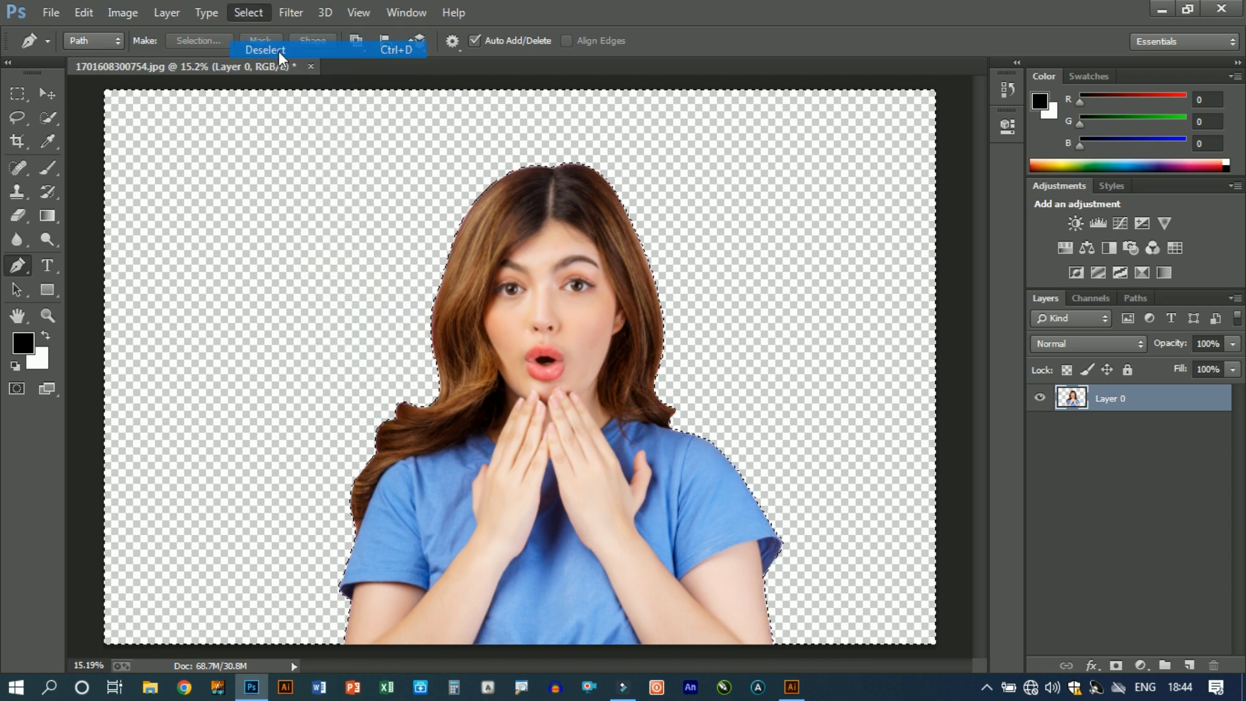
{"action": "left_click", "coordinate": [42, 96]}
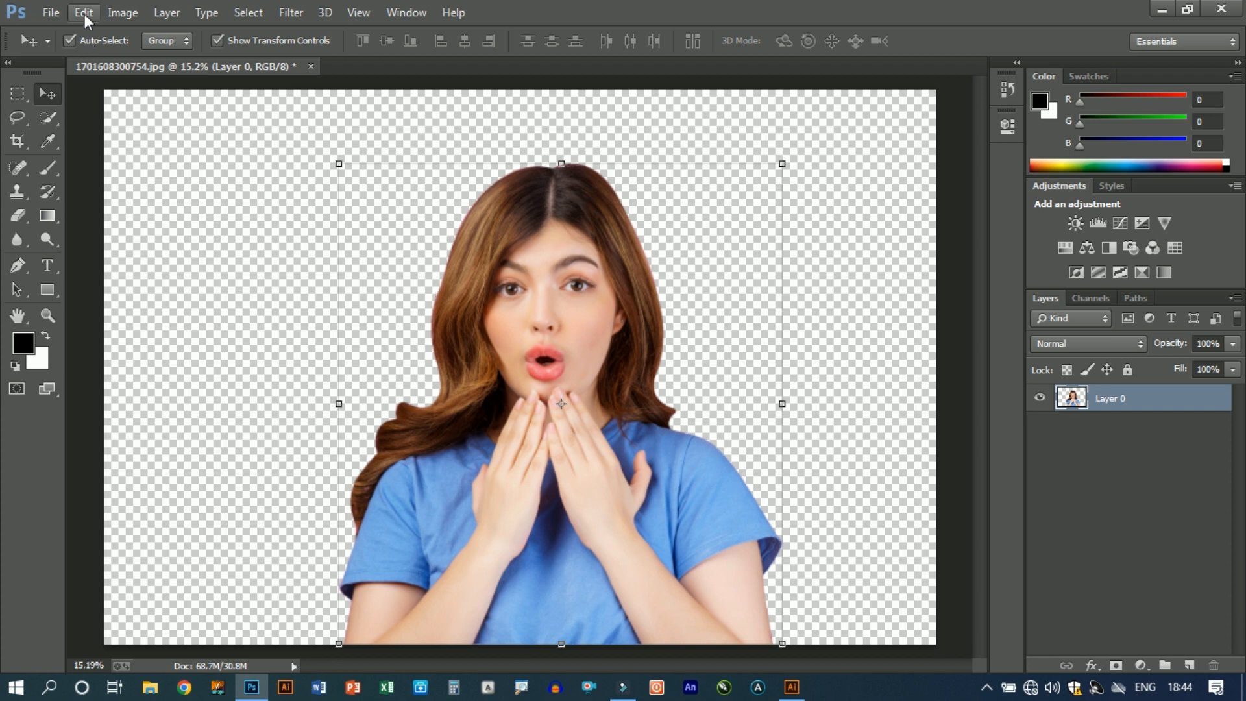
Begin saving a copy of the cutout to the Desktop with PNG (*.PNG;*.PNS) as the file format.
{"action": "left_click", "coordinate": [48, 16]}
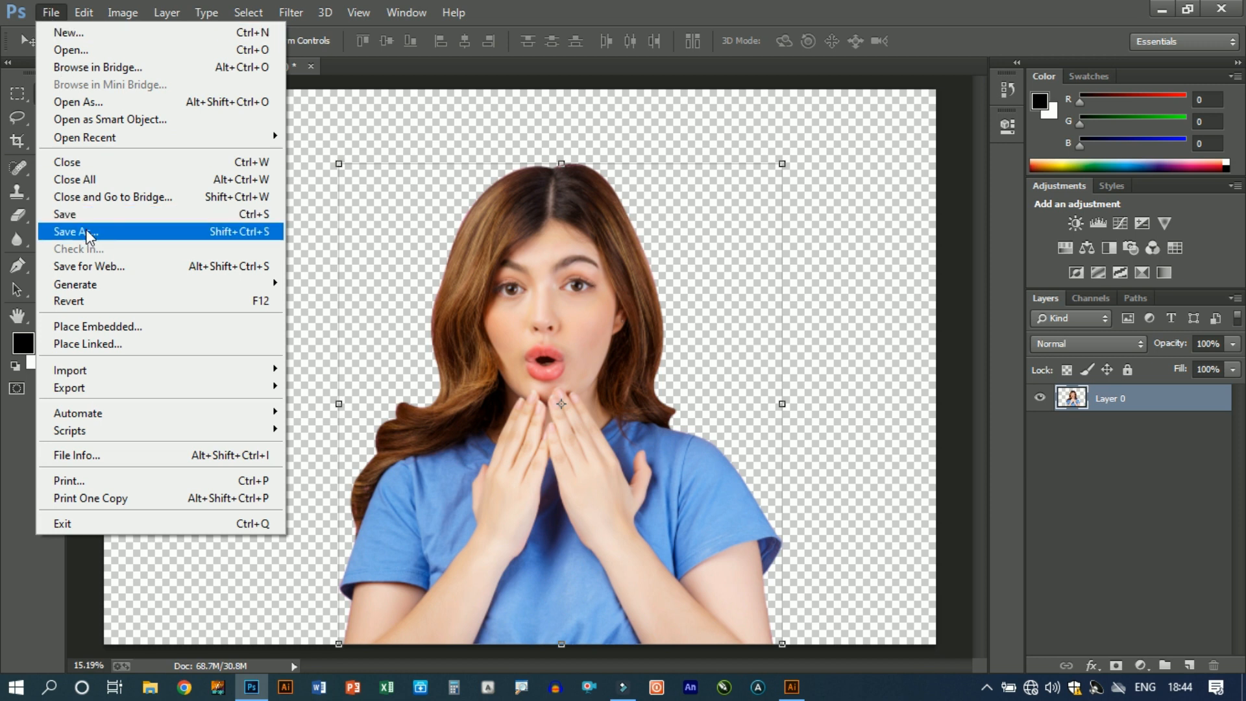
{"action": "key", "text": "ctrl"}
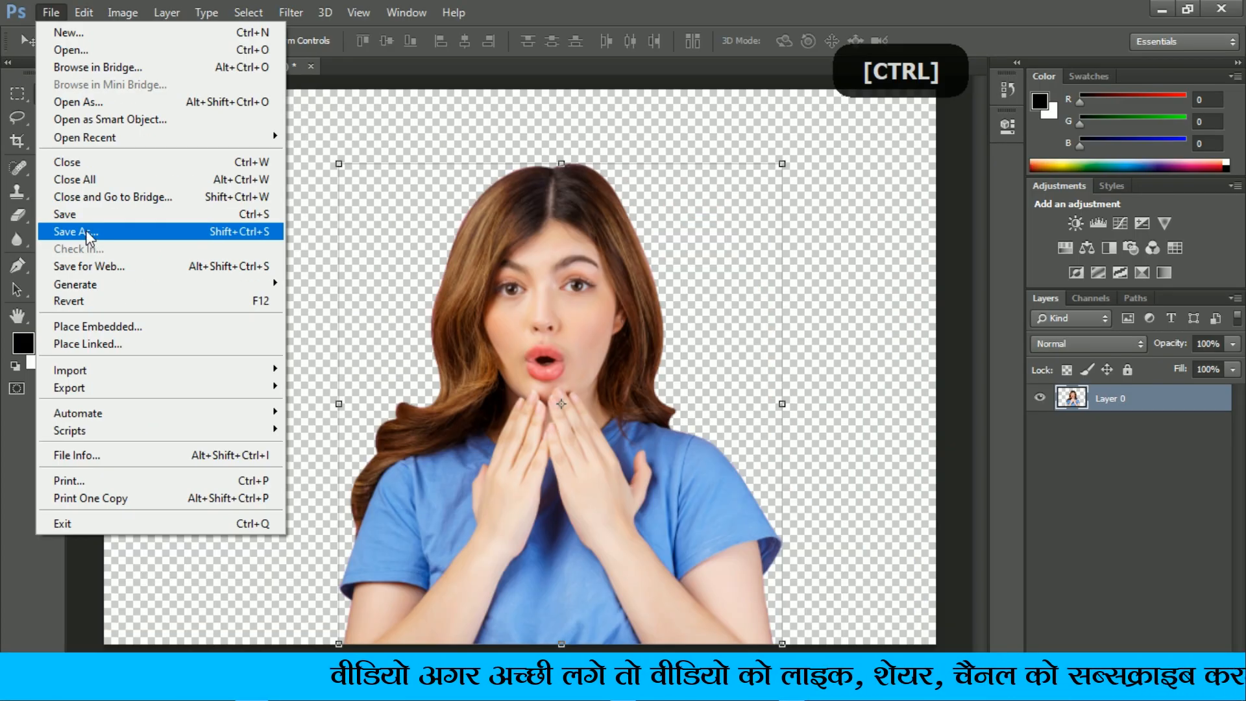
{"action": "left_click", "coordinate": [88, 234]}
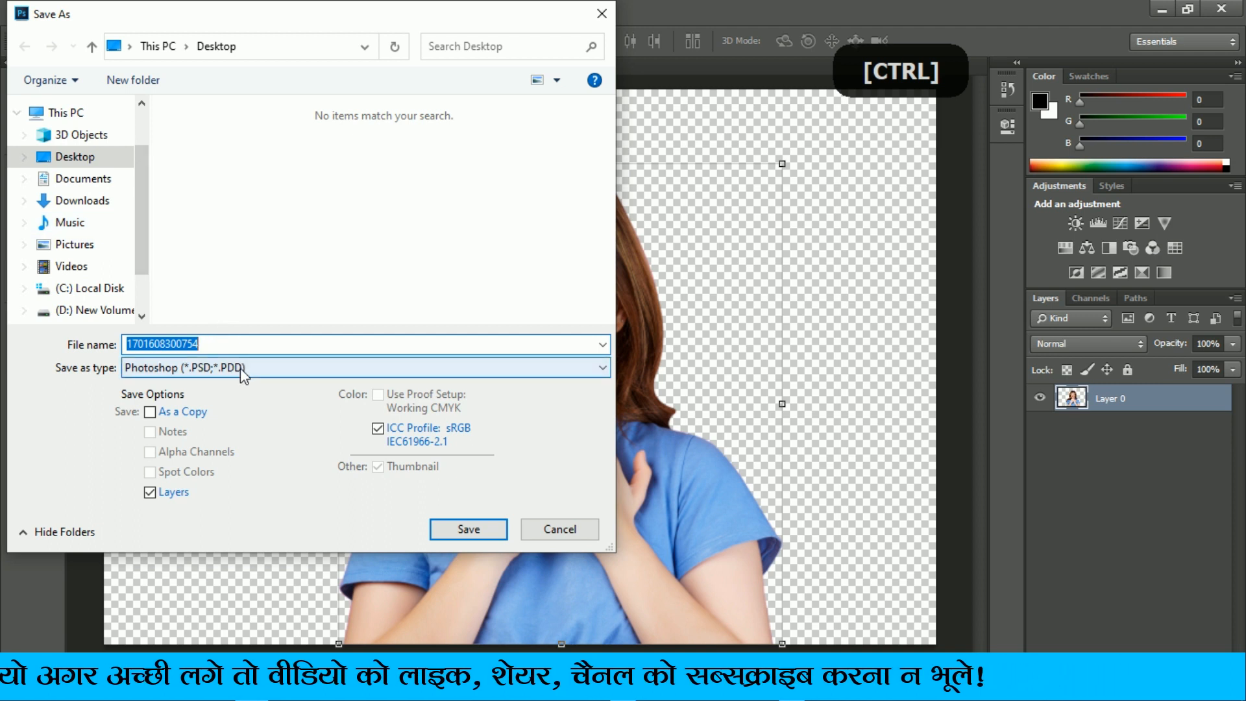
{"action": "left_click", "coordinate": [241, 368]}
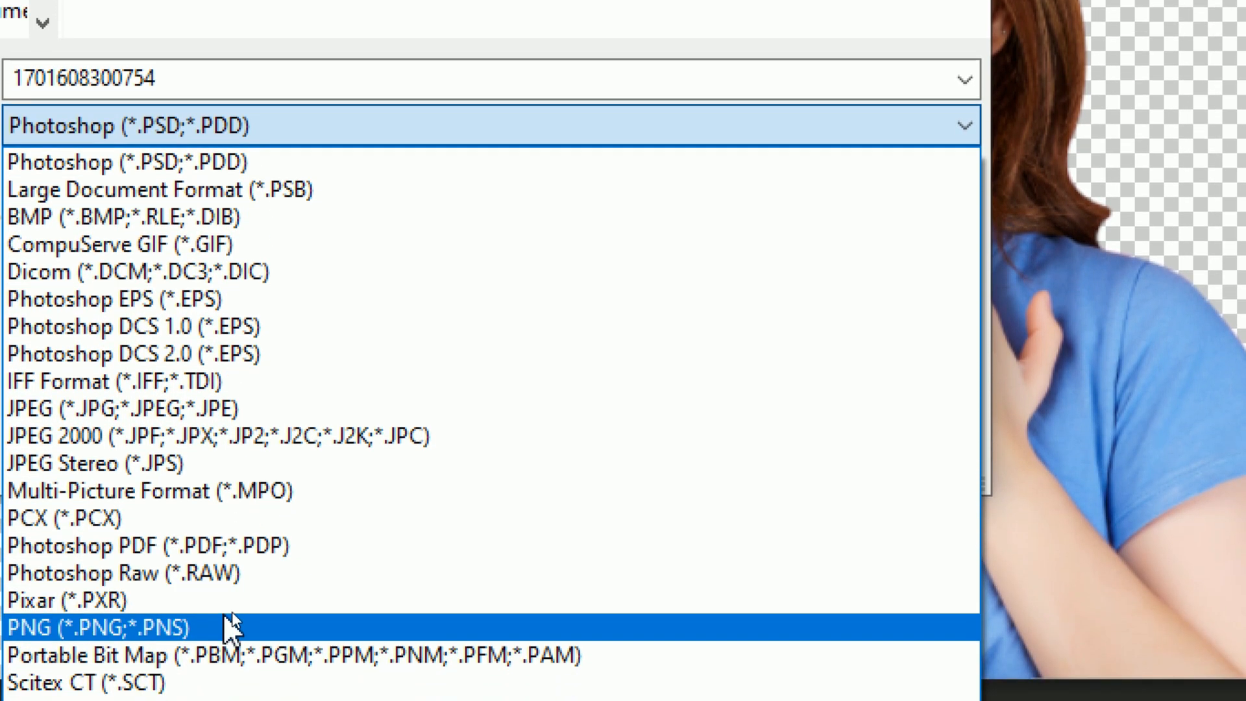
{"action": "left_click", "coordinate": [140, 626]}
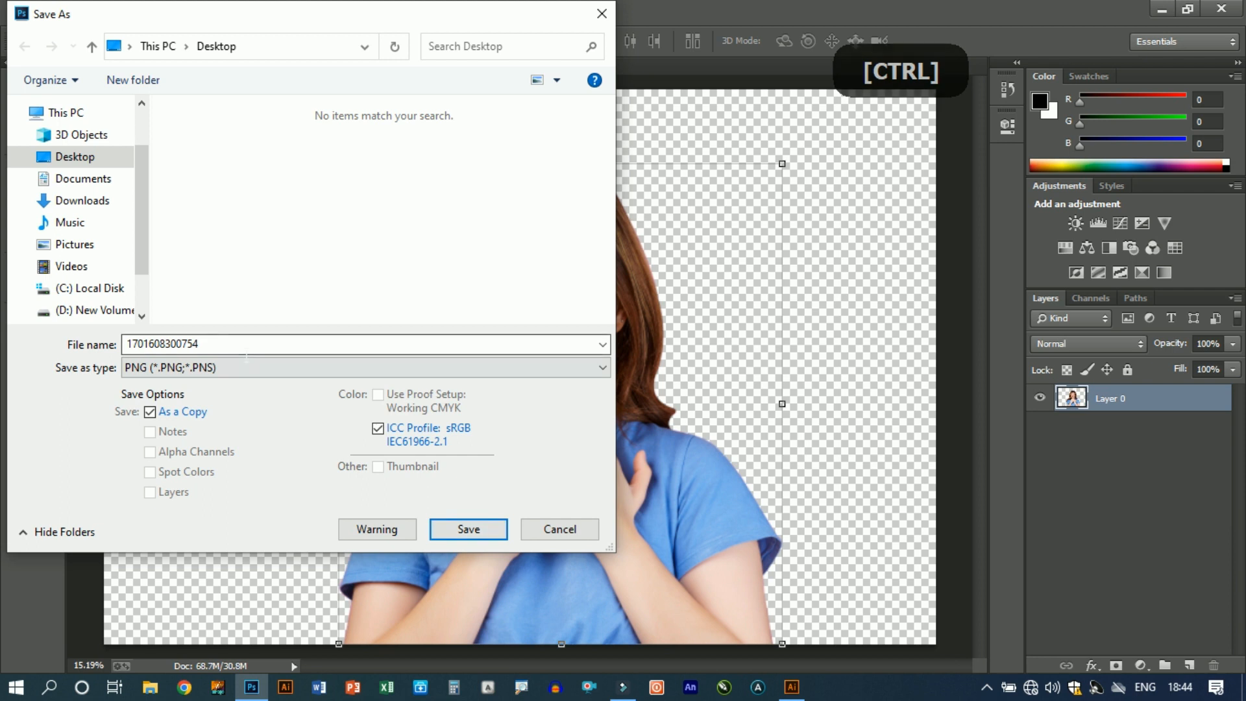
{"action": "key", "text": "ctrl+a"}
{"action": "left_click", "coordinate": [245, 352]}
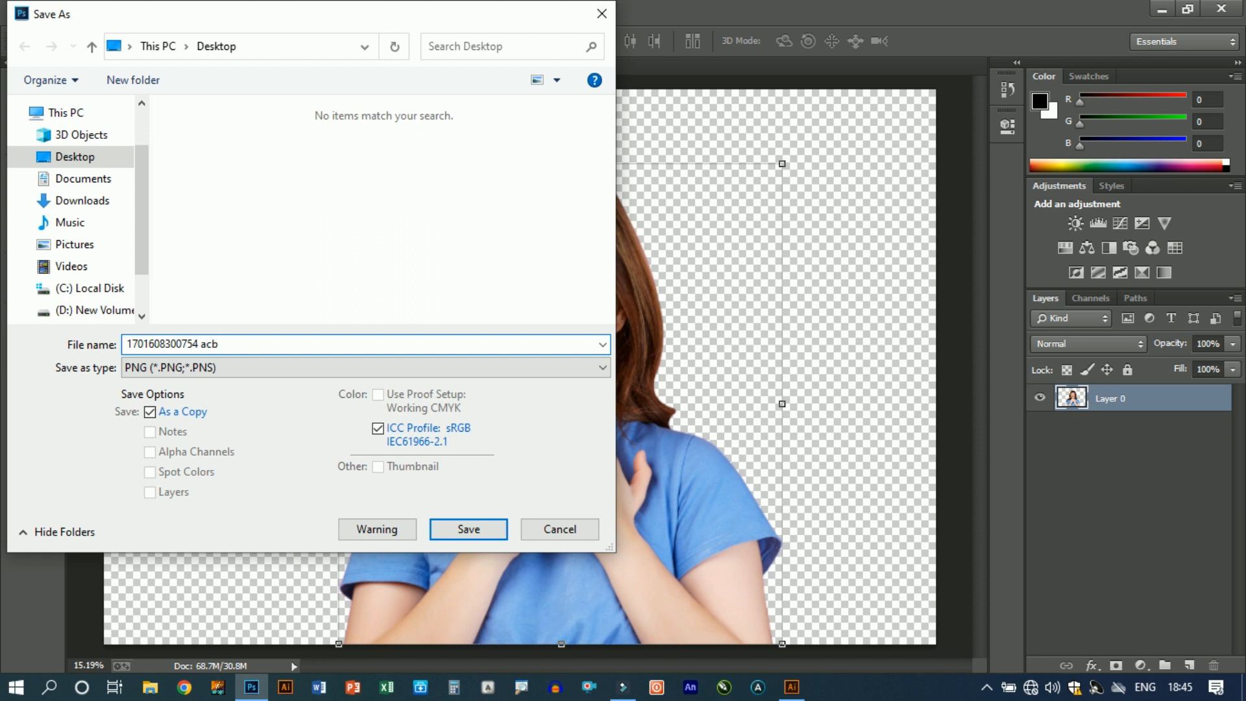
{"action": "left_click", "coordinate": [471, 530]}
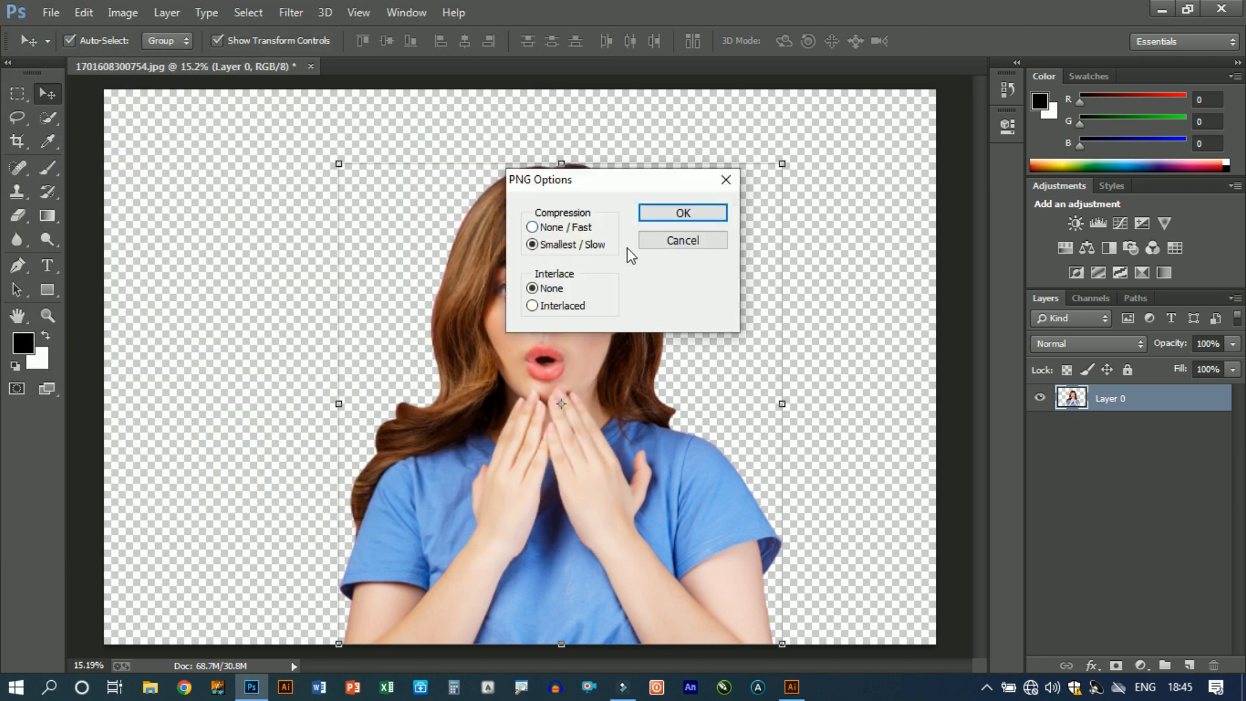
{"action": "left_click", "coordinate": [570, 236]}
{"action": "left_click", "coordinate": [710, 214]}
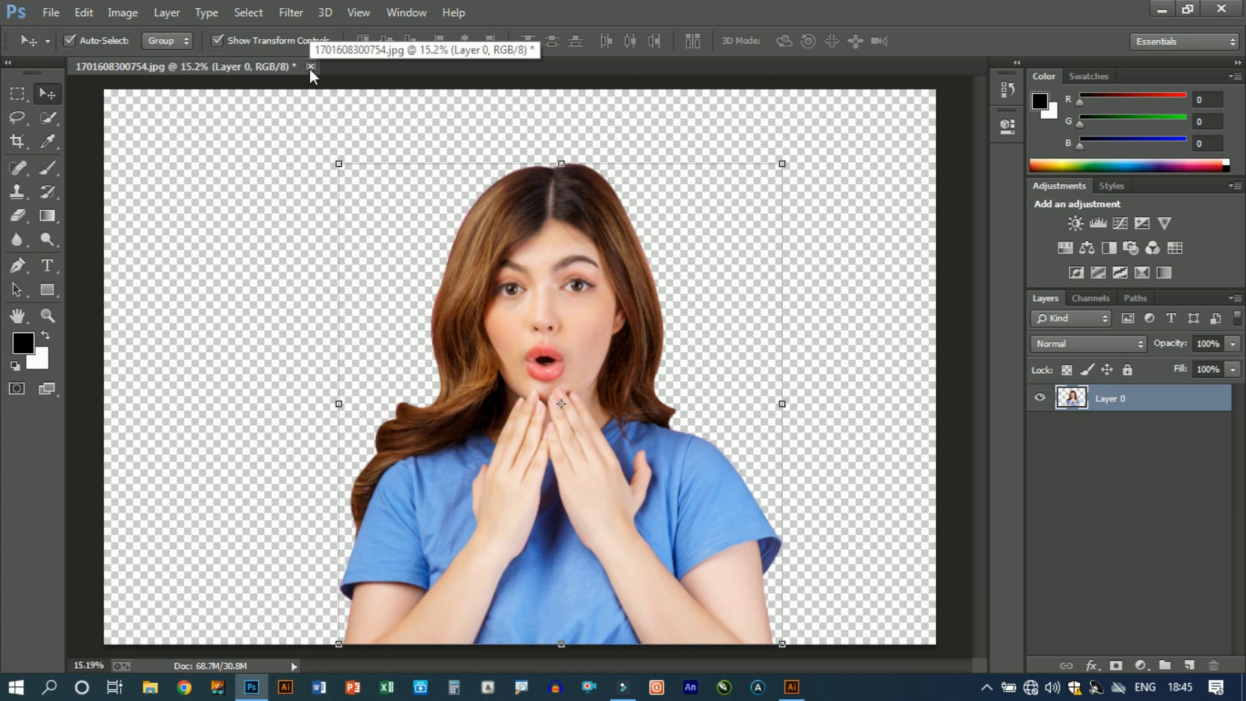
{"action": "left_click", "coordinate": [49, 15]}
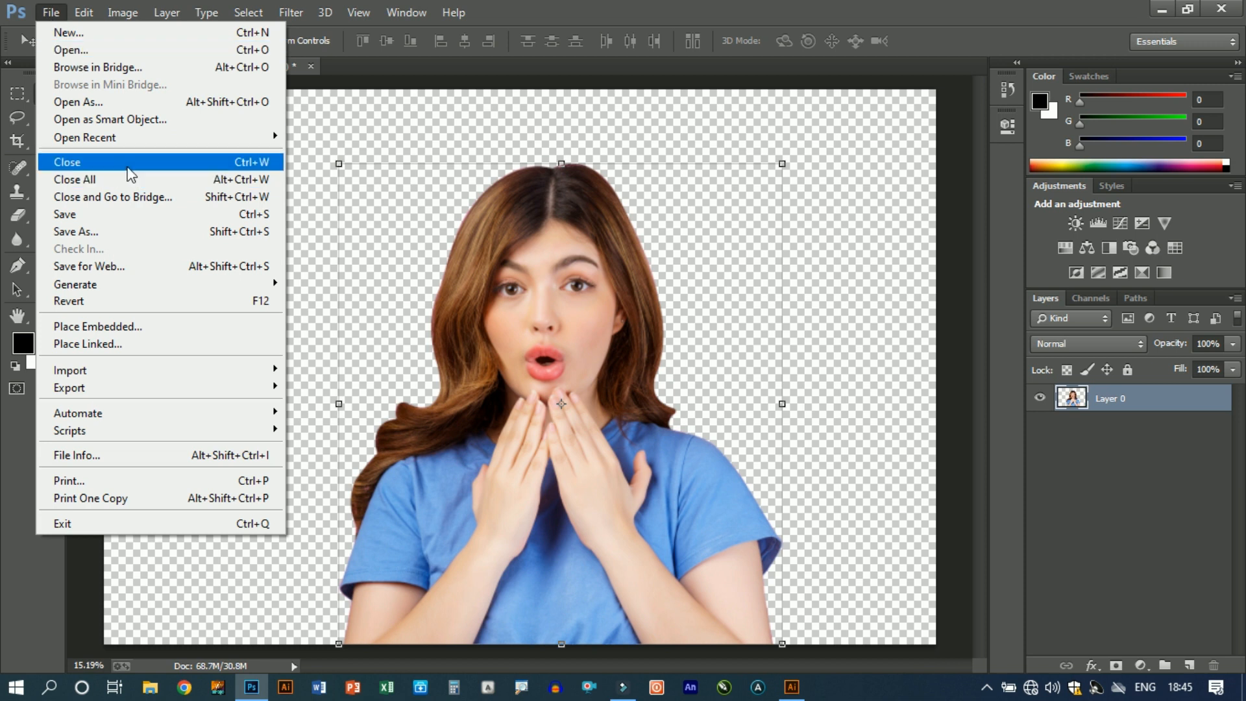
{"action": "left_click", "coordinate": [127, 164]}
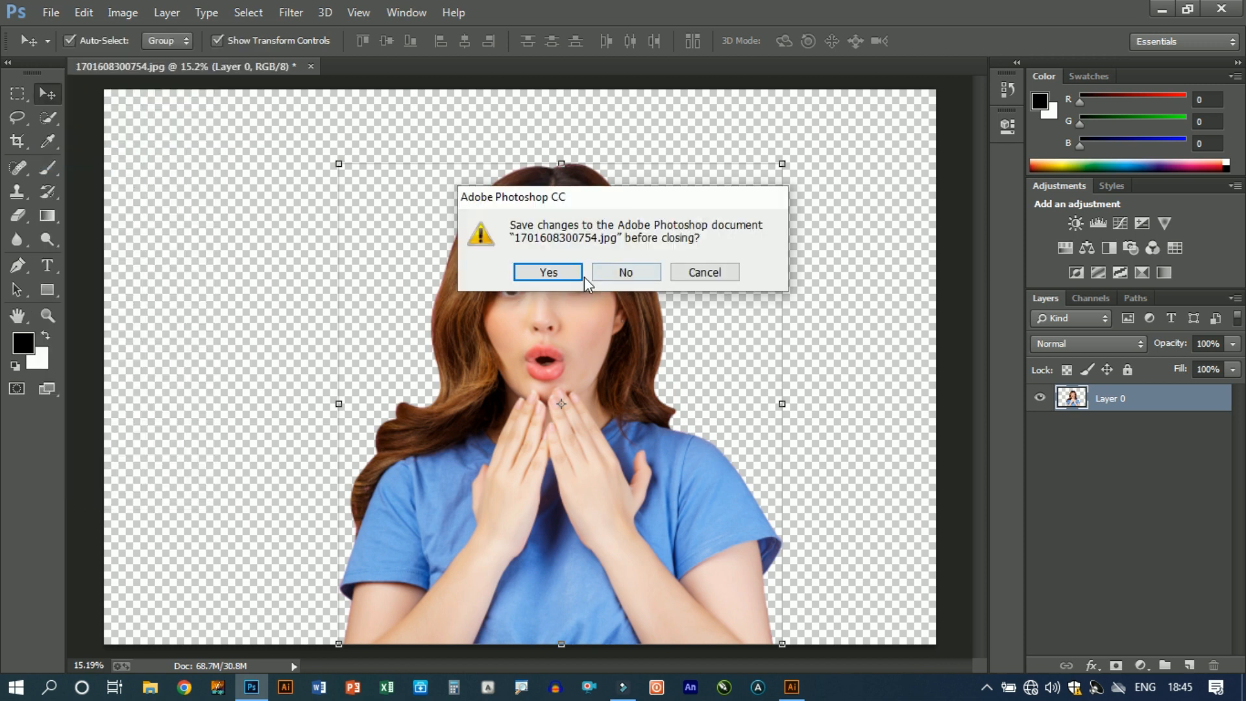
{"action": "left_click", "coordinate": [548, 271]}
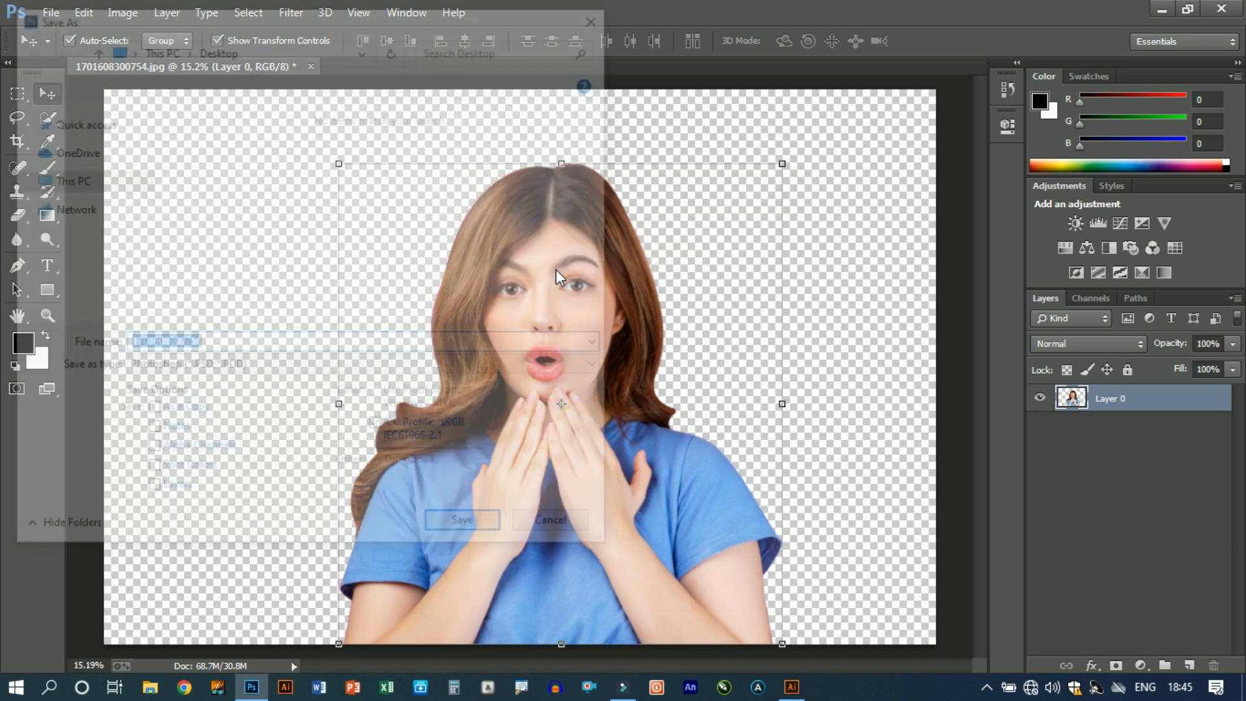
{"action": "left_click", "coordinate": [257, 348]}
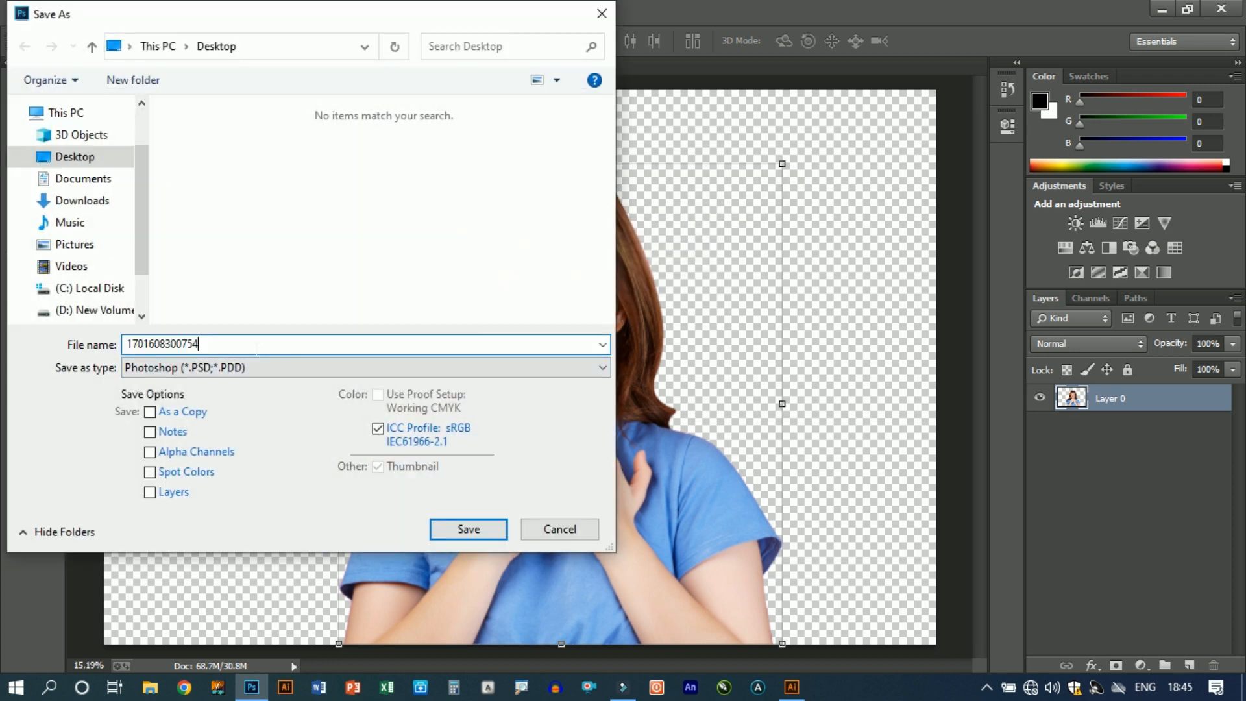
{"action": "type", "text": "ab"}
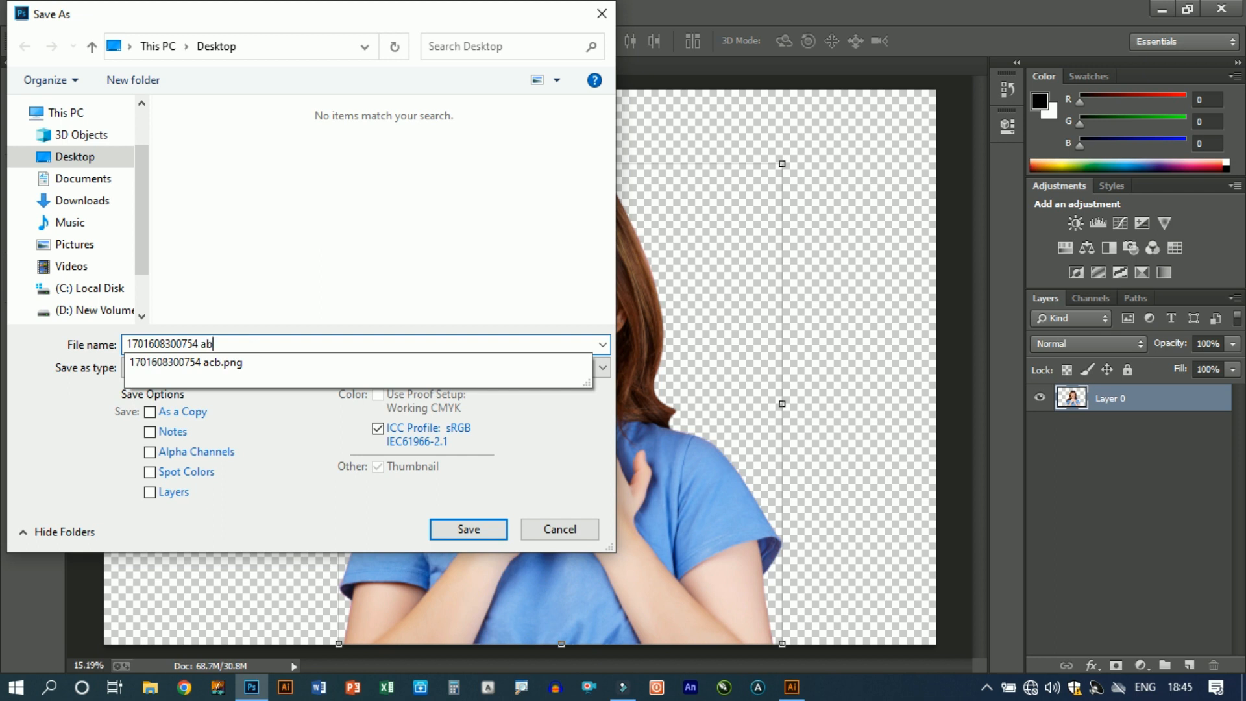
{"action": "type", "text": "c"}
{"action": "left_click", "coordinate": [477, 532]}
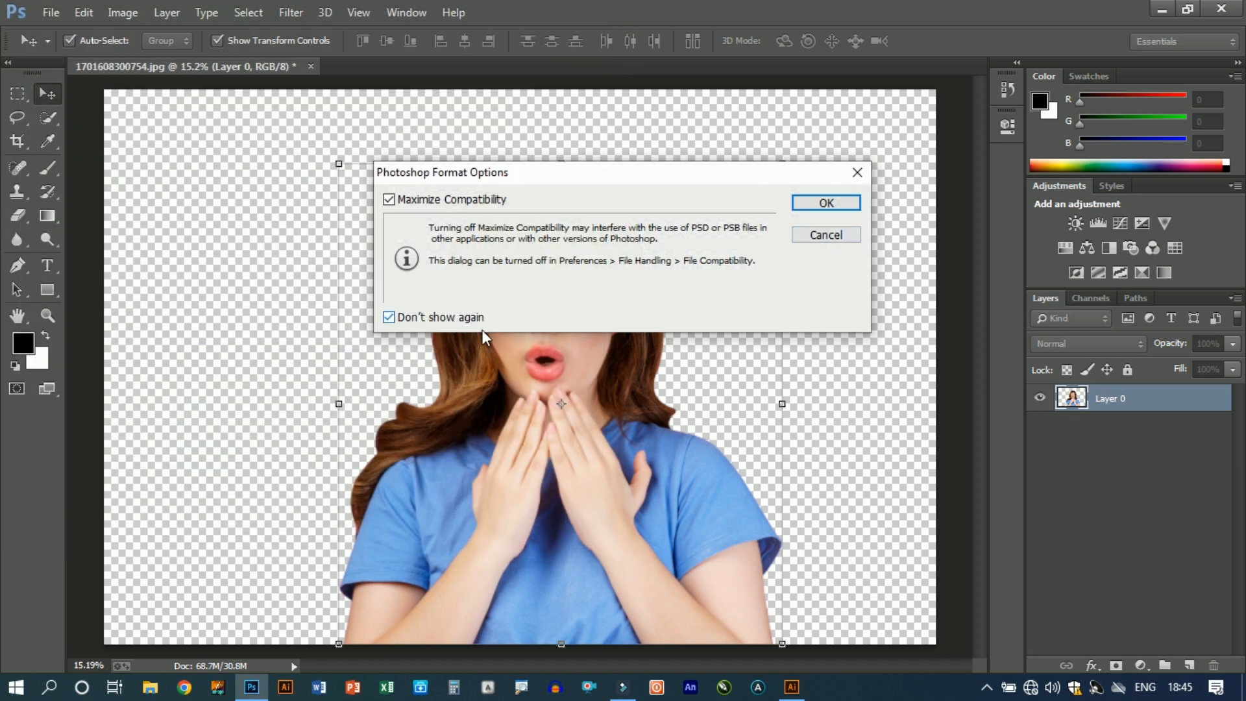
{"action": "left_click", "coordinate": [825, 203]}
{"action": "left_click", "coordinate": [388, 66]}
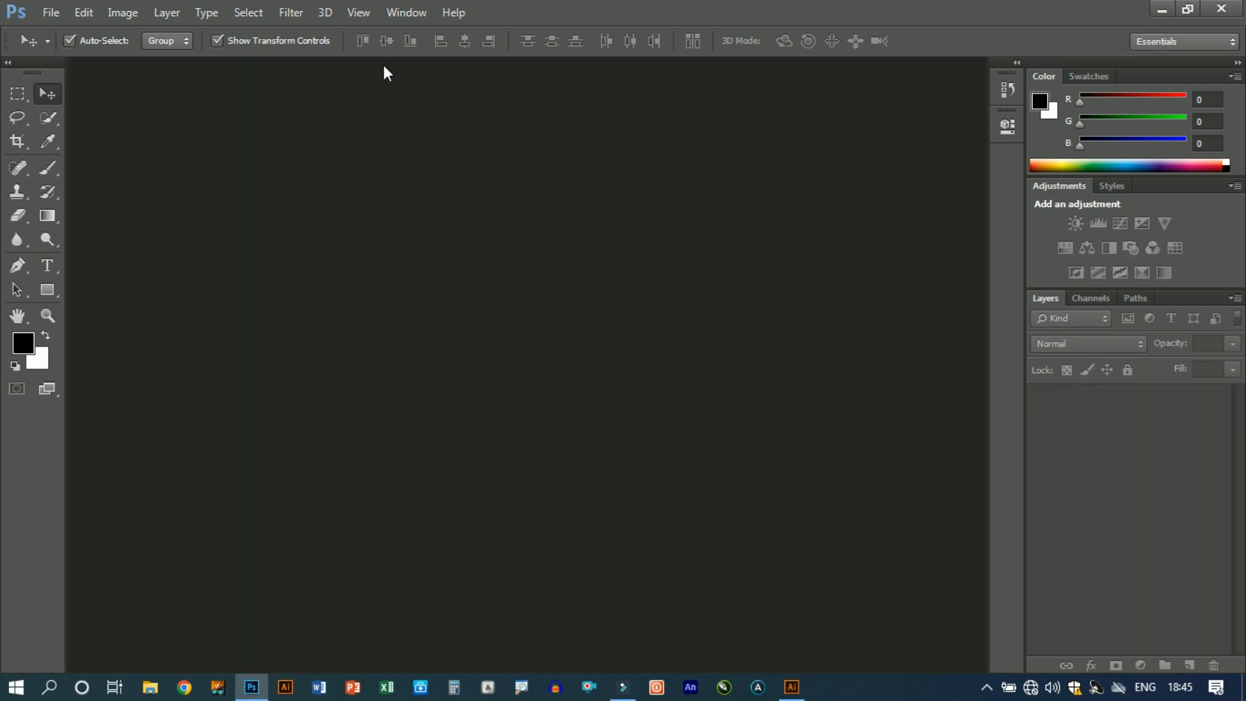
{"action": "left_click", "coordinate": [51, 13]}
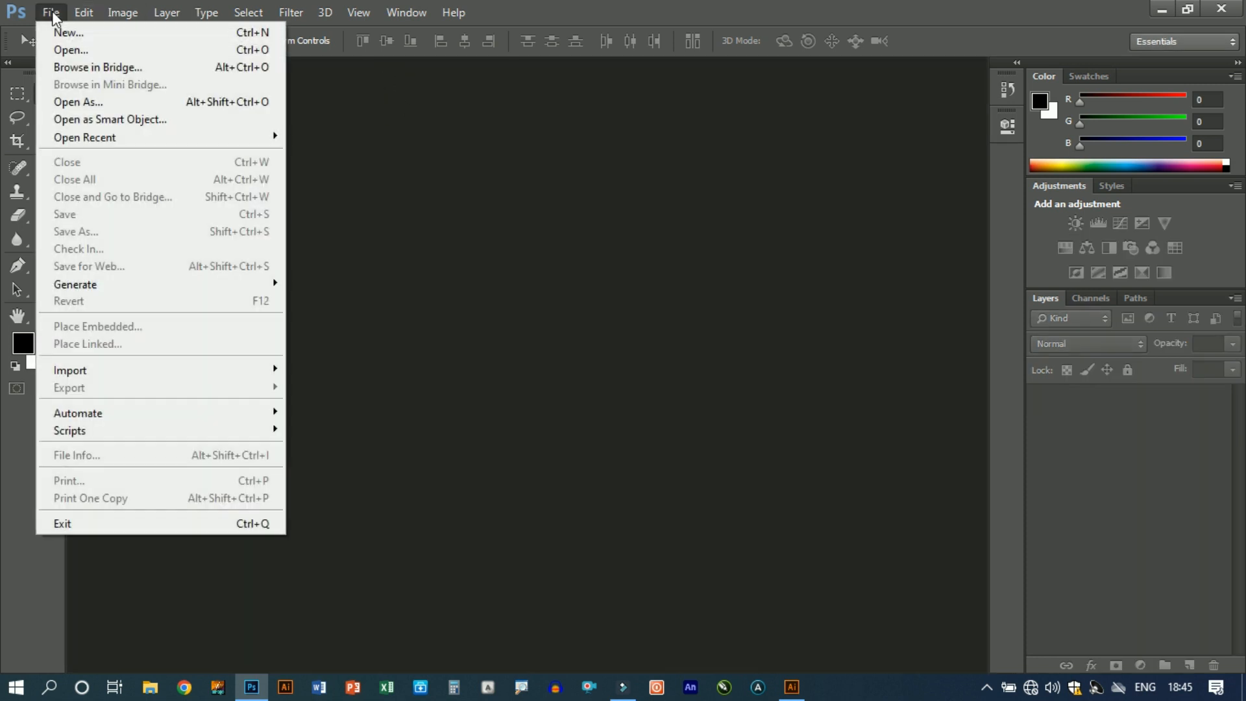
{"action": "left_click", "coordinate": [70, 50]}
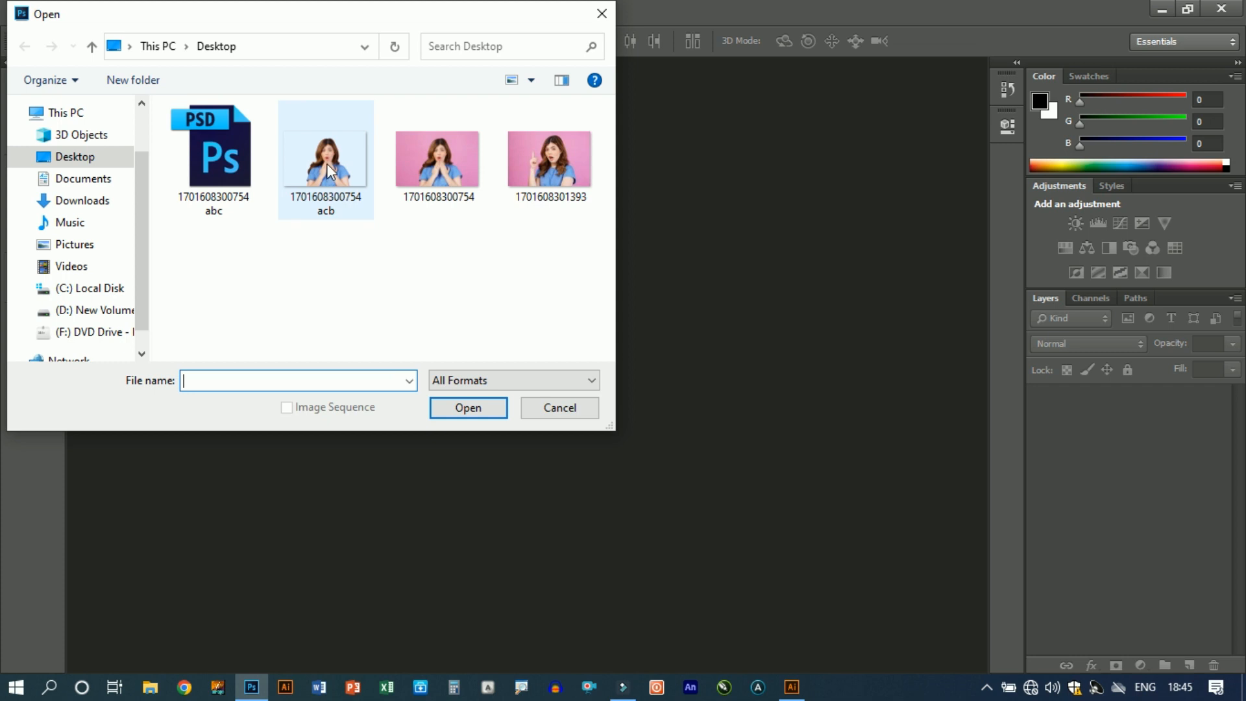
{"action": "left_click", "coordinate": [337, 188]}
{"action": "left_click", "coordinate": [479, 412]}
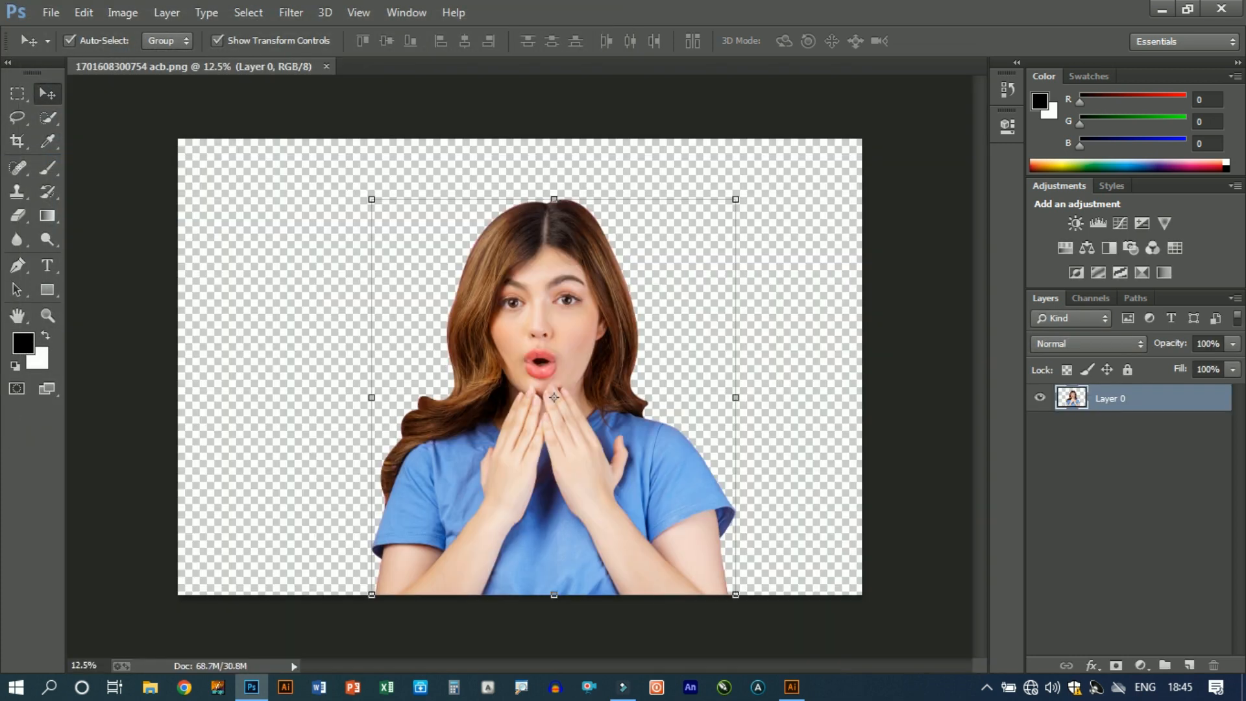
{"action": "left_click", "coordinate": [295, 294]}
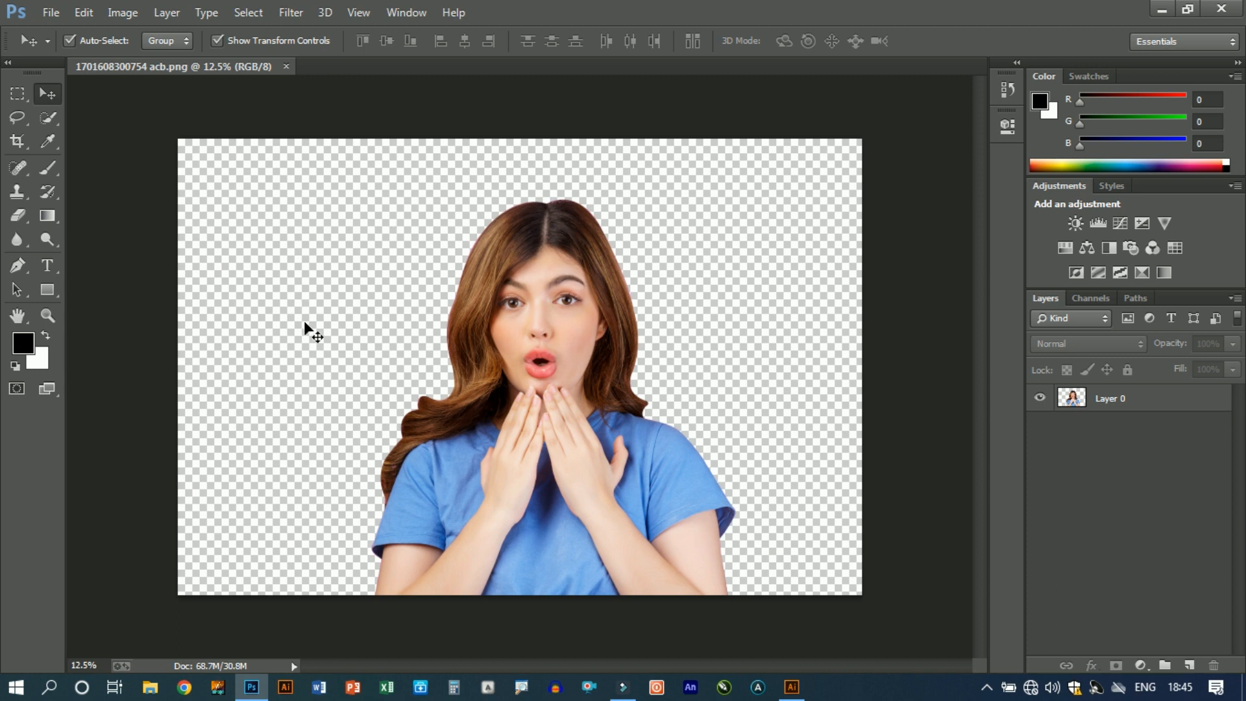
Examine the cutout edges around the woman's hair, shoulders and arms up close, ending with the whole image in view.
{"action": "key", "text": "ctrl+plus"}
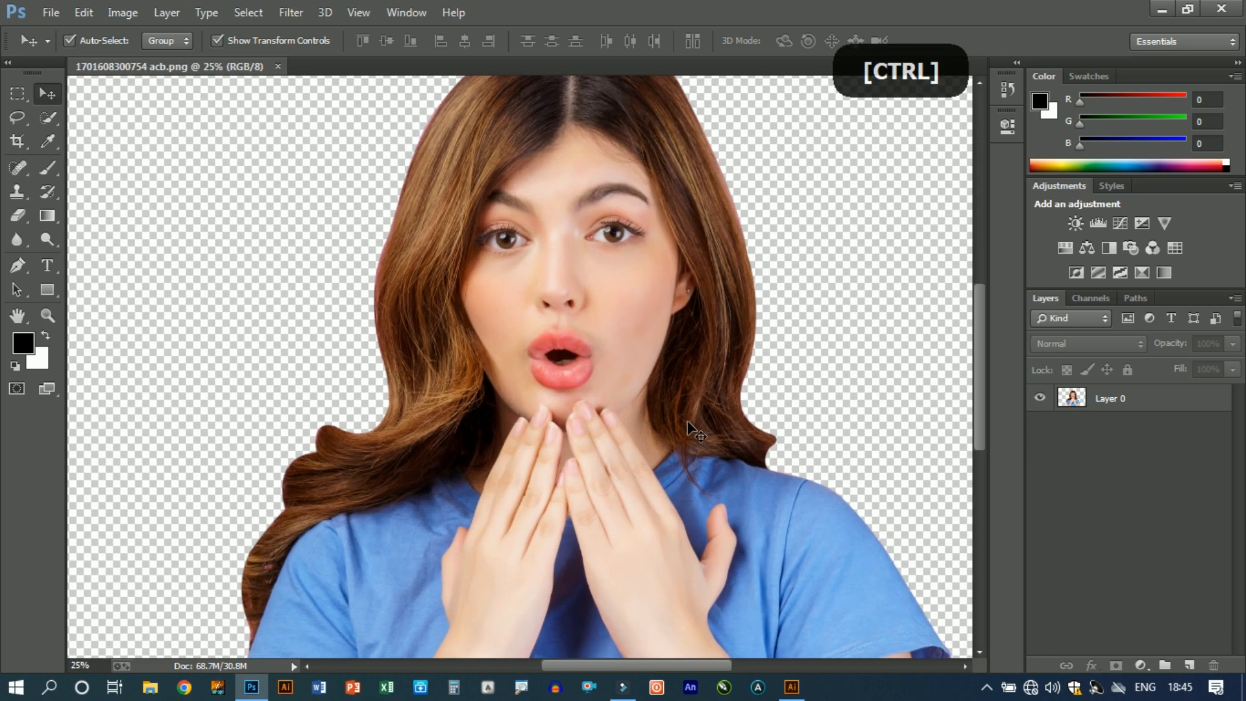
{"action": "left_click_drag", "start_coordinate": [612, 433], "coordinate": [534, 375]}
{"action": "left_click_drag", "start_coordinate": [652, 332], "coordinate": [593, 318]}
{"action": "left_click_drag", "start_coordinate": [452, 493], "coordinate": [575, 322]}
{"action": "left_click_drag", "start_coordinate": [489, 428], "coordinate": [422, 458]}
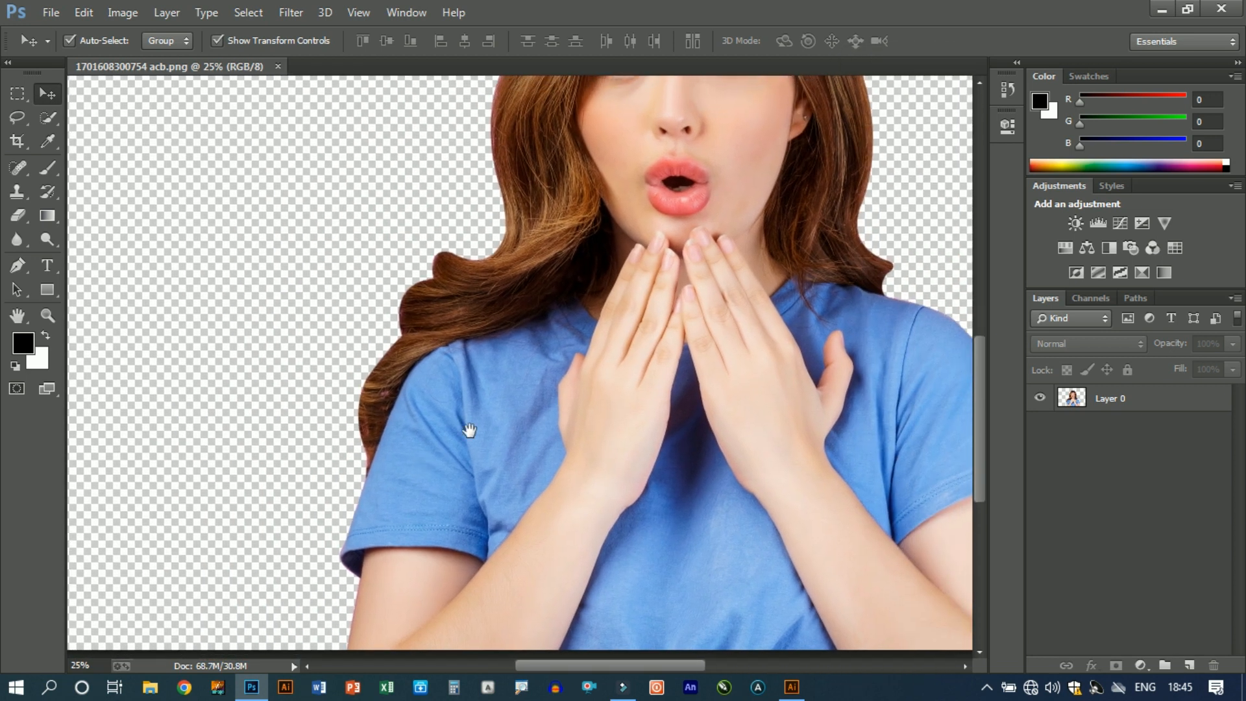
{"action": "left_click_drag", "start_coordinate": [649, 275], "coordinate": [578, 348]}
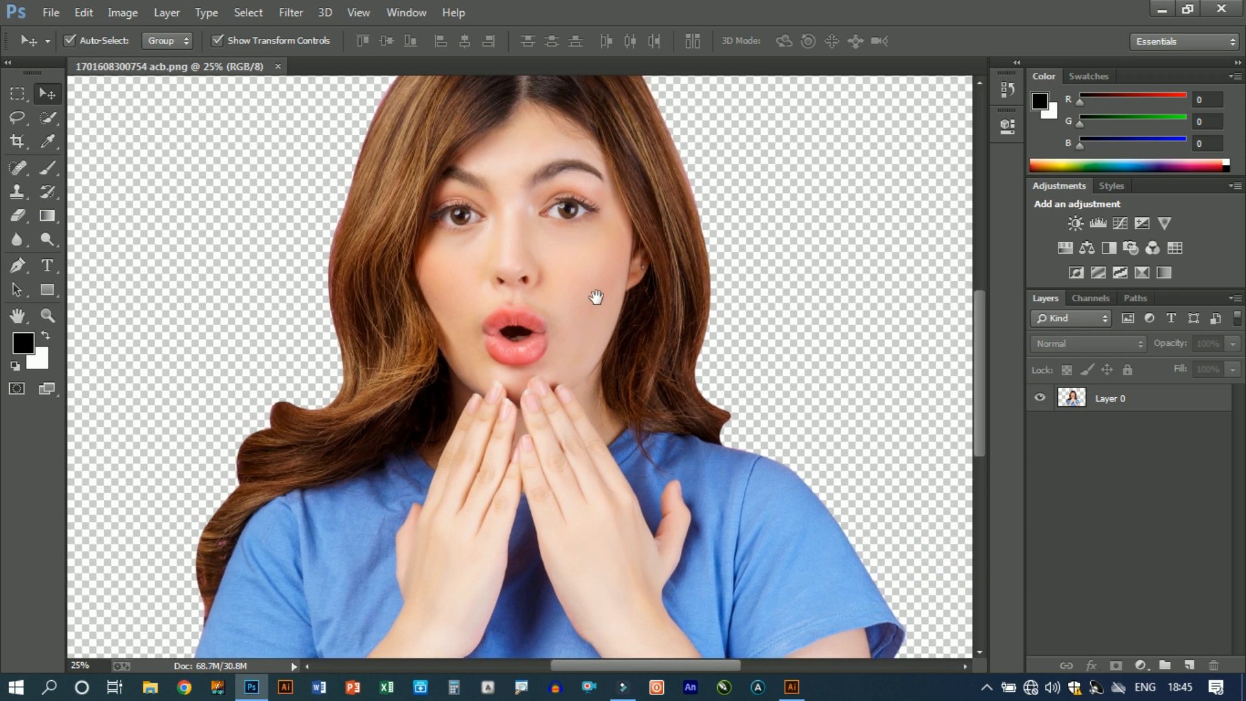
{"action": "left_click_drag", "start_coordinate": [593, 294], "coordinate": [579, 314]}
{"action": "key", "text": "ctrl+0"}
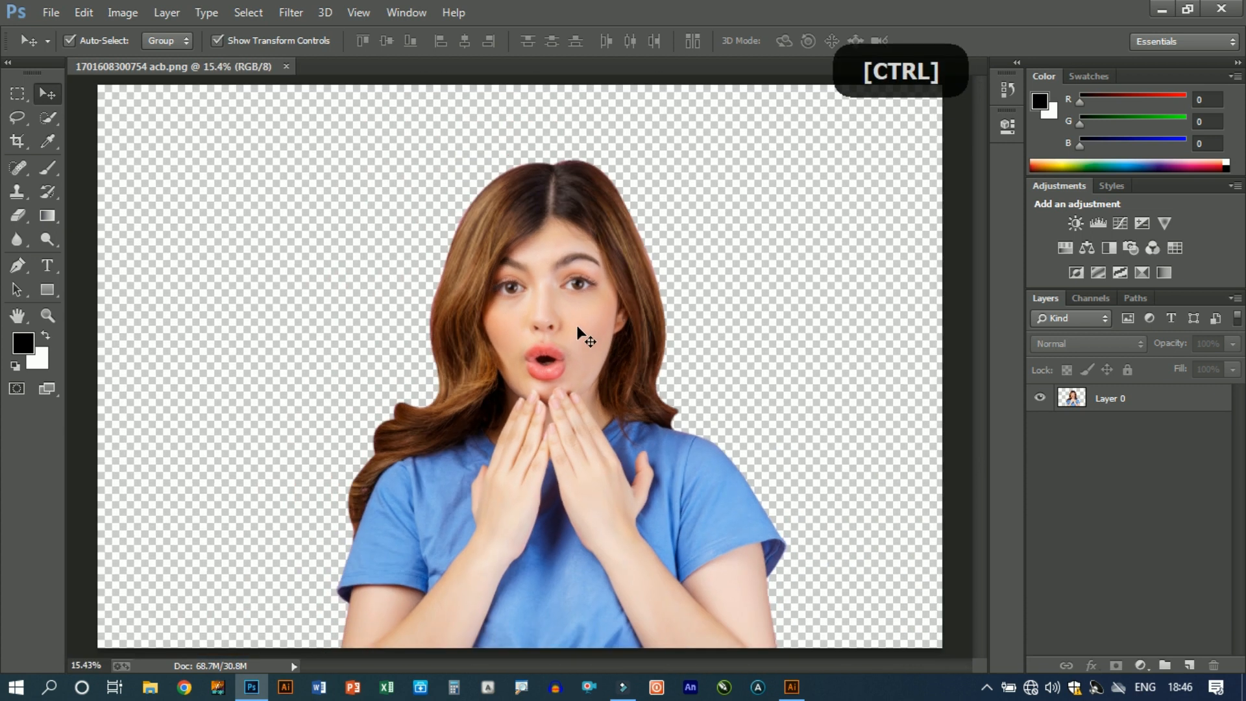